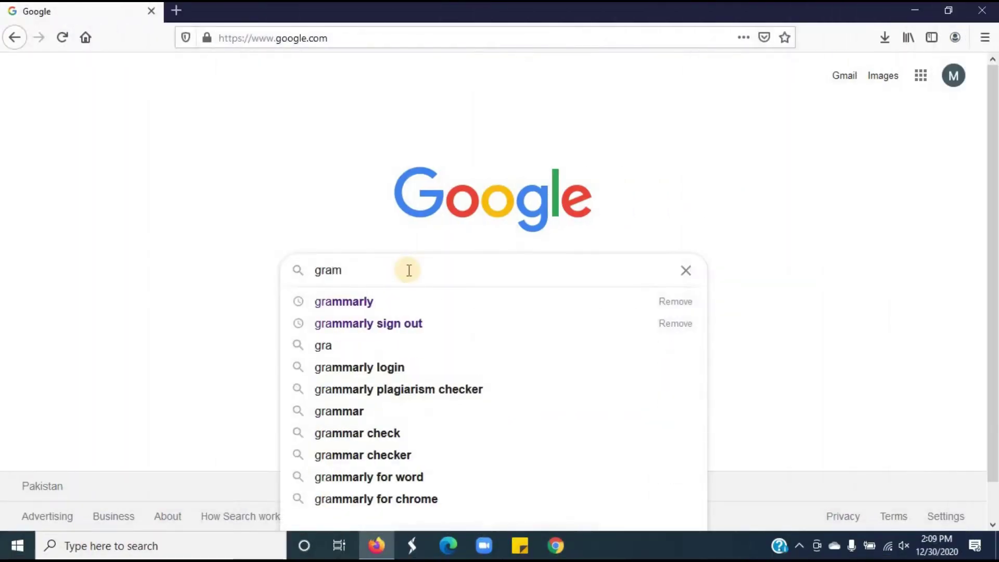
Search Google for 'grammarly', visit grammarly.com, then return to the search results
text(marly)
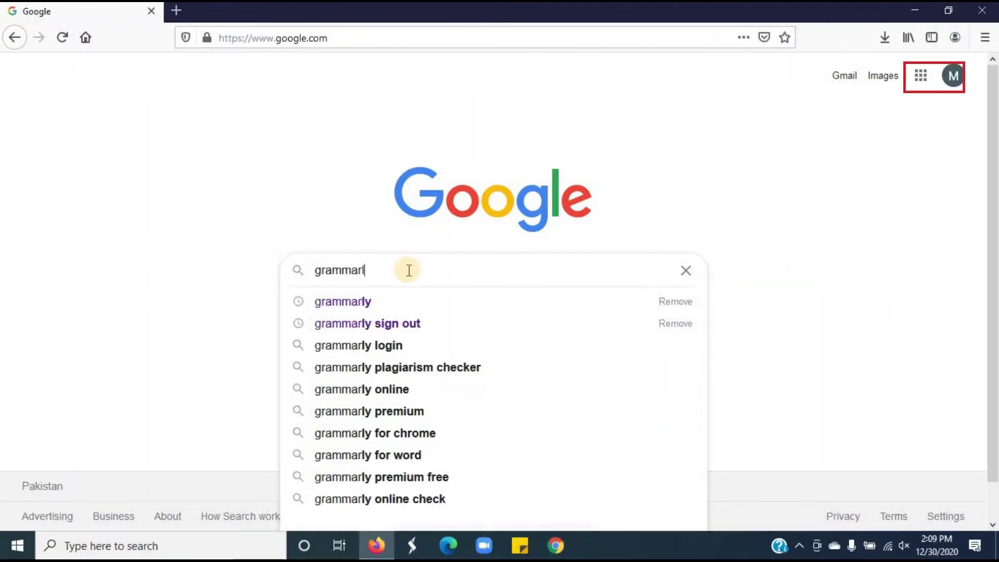
key(Return)
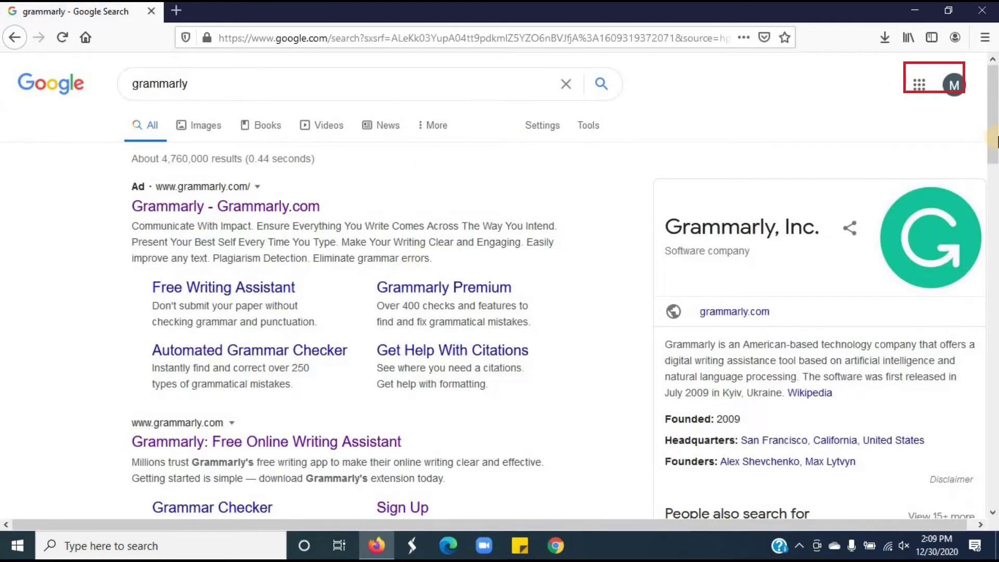
scroll(406, 260, down, 5)
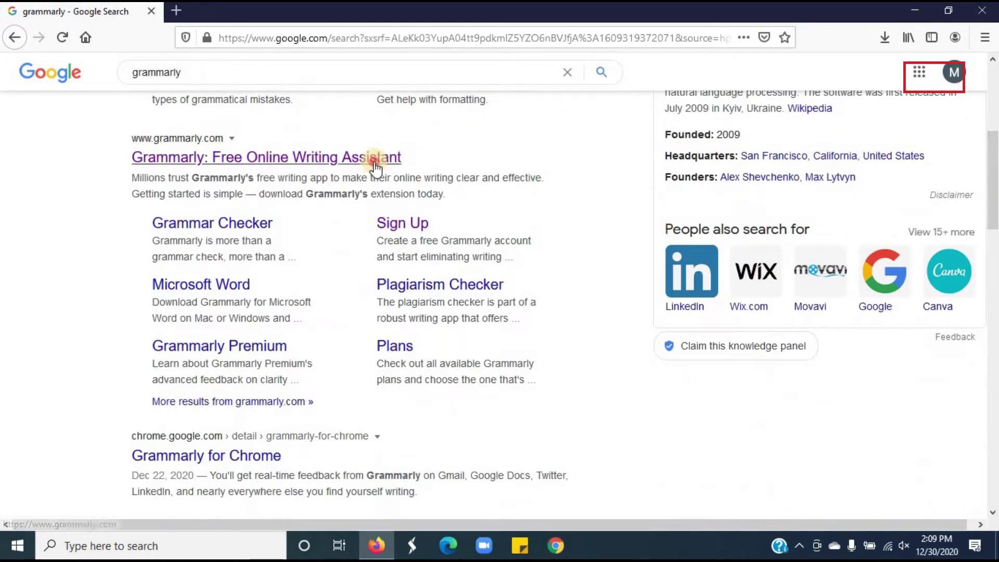
click(390, 156)
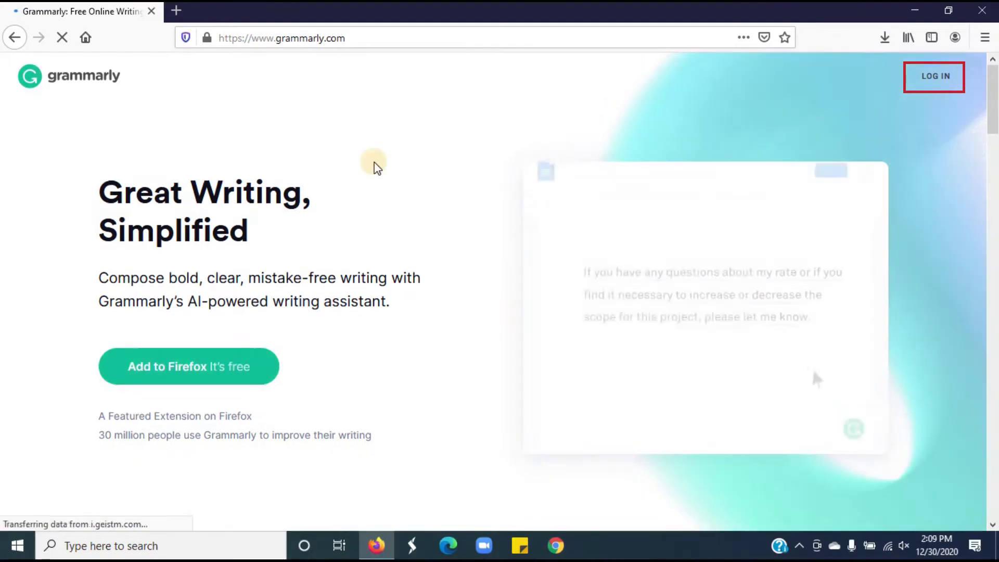
click(11, 36)
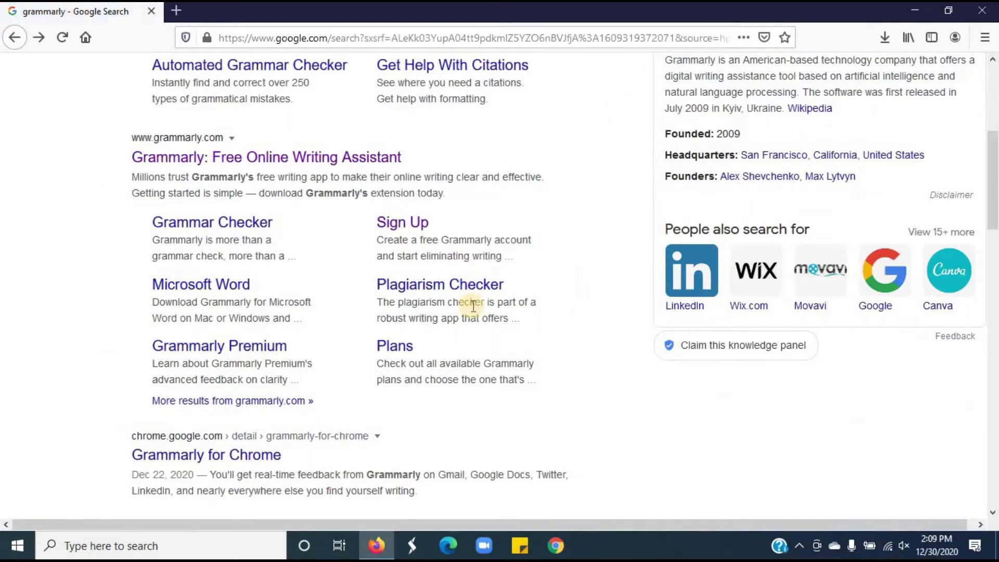
Go to Grammarly's sign-up page and start entering the account e-mail address
click(388, 227)
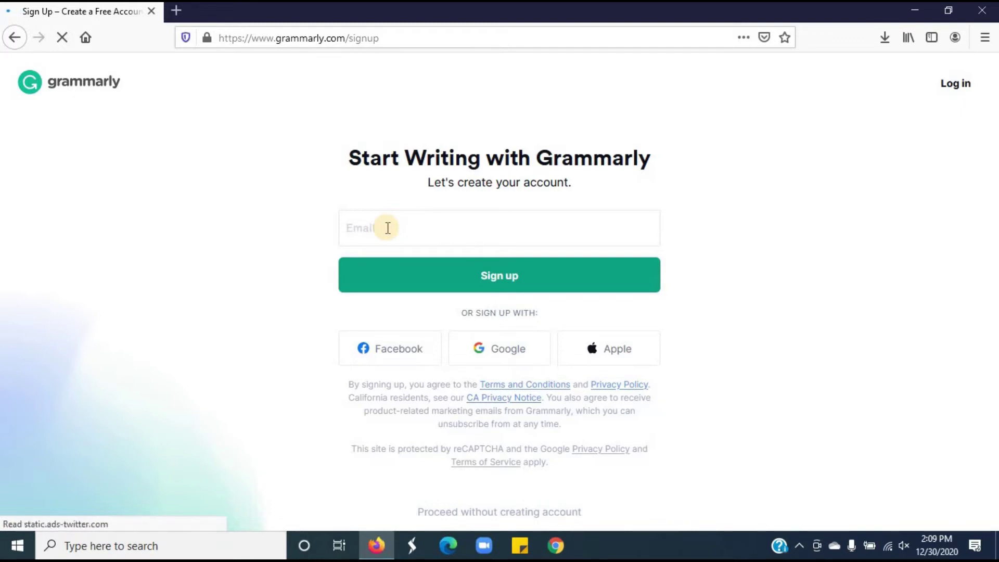
click(386, 228)
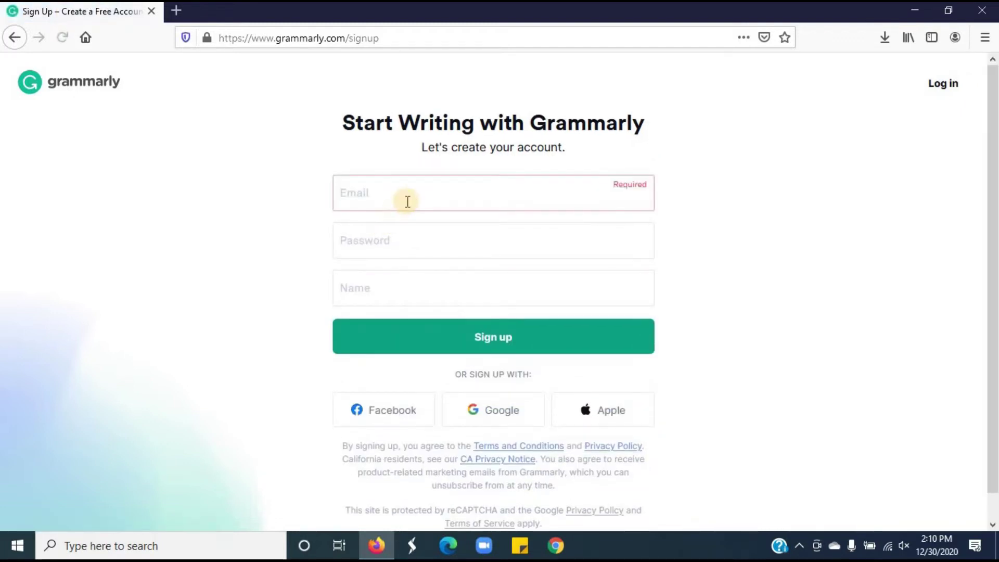
click(407, 201)
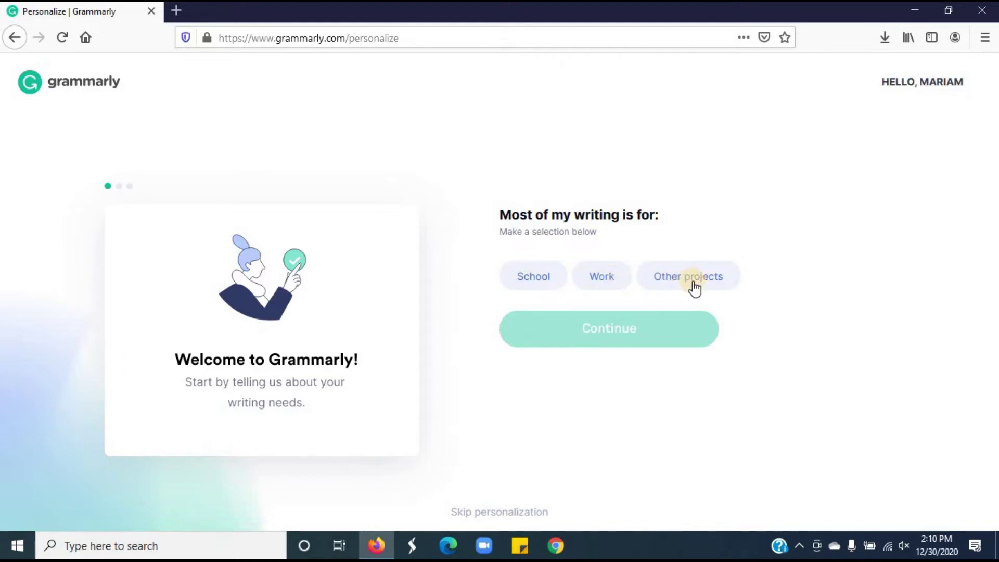
Answer personalization with School writing, Spelling and grammar help, and Informative tone
click(536, 284)
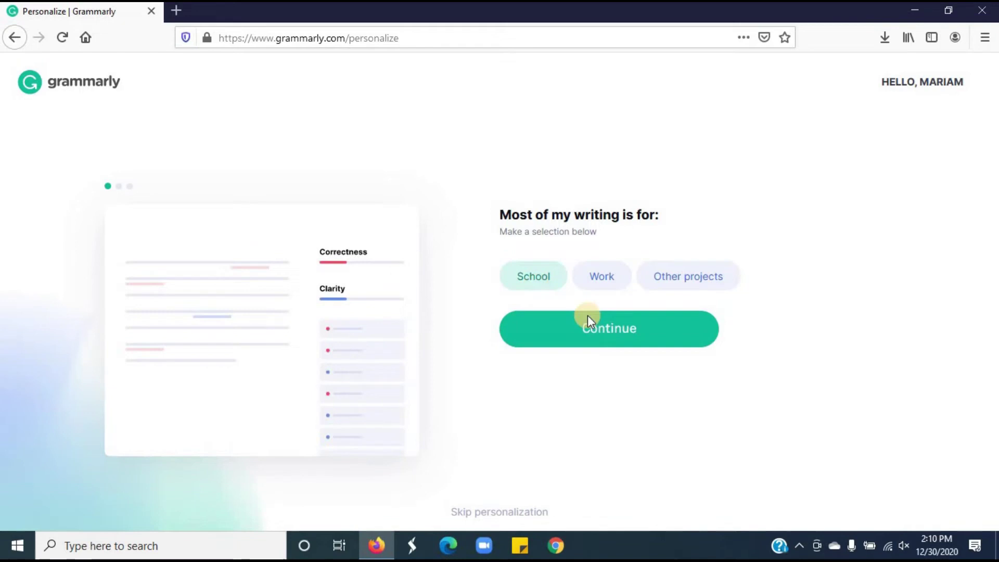
click(602, 336)
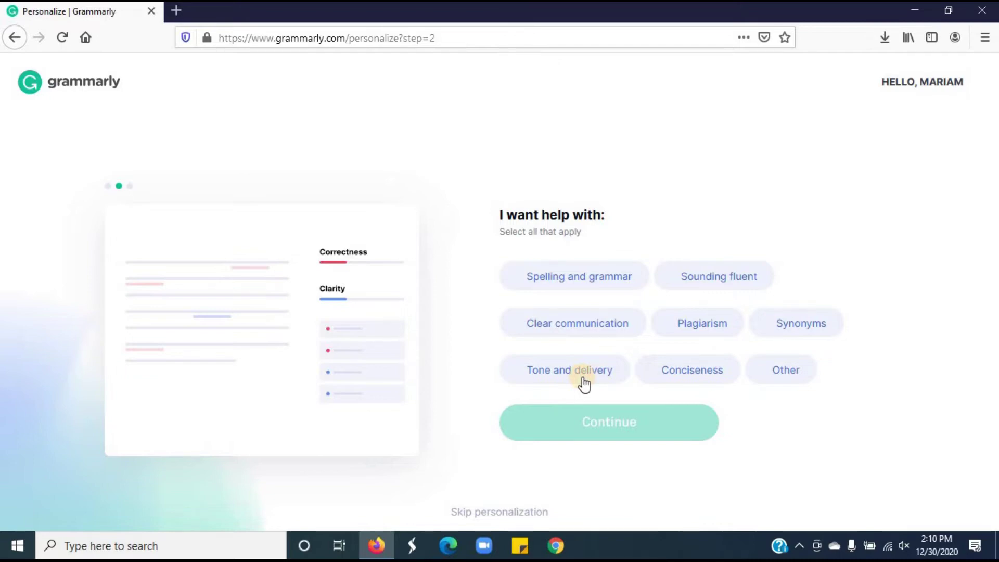
click(607, 282)
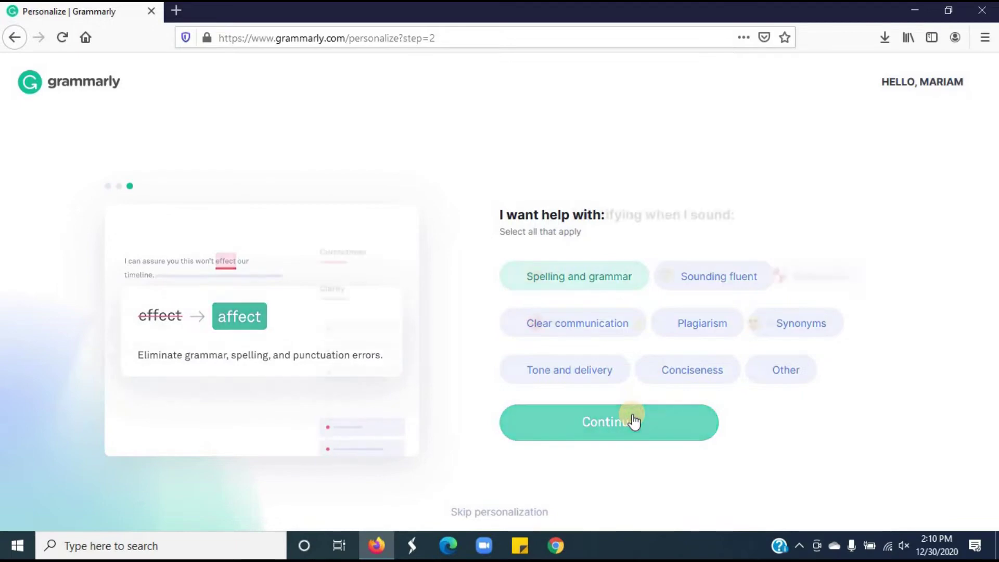
click(598, 283)
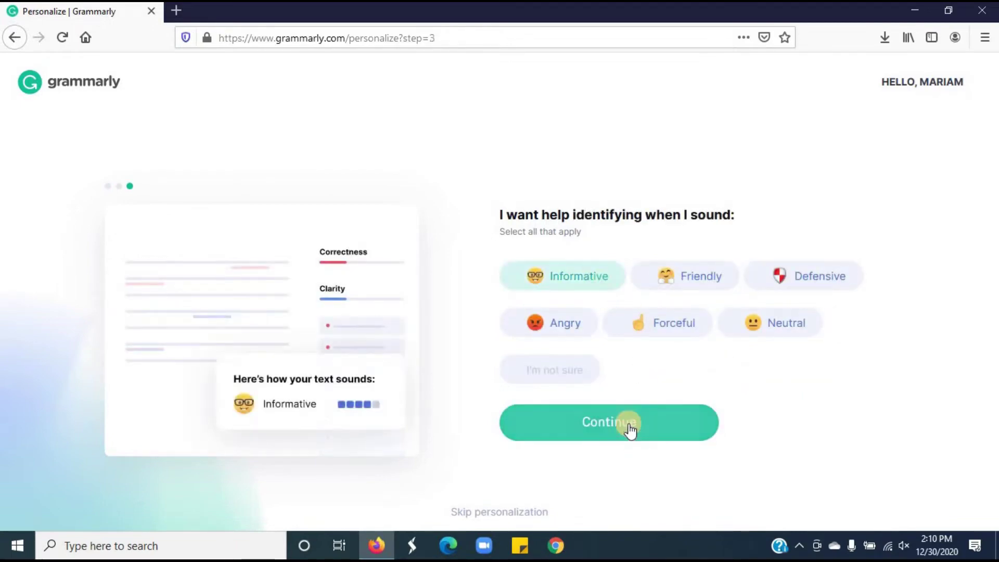
click(629, 427)
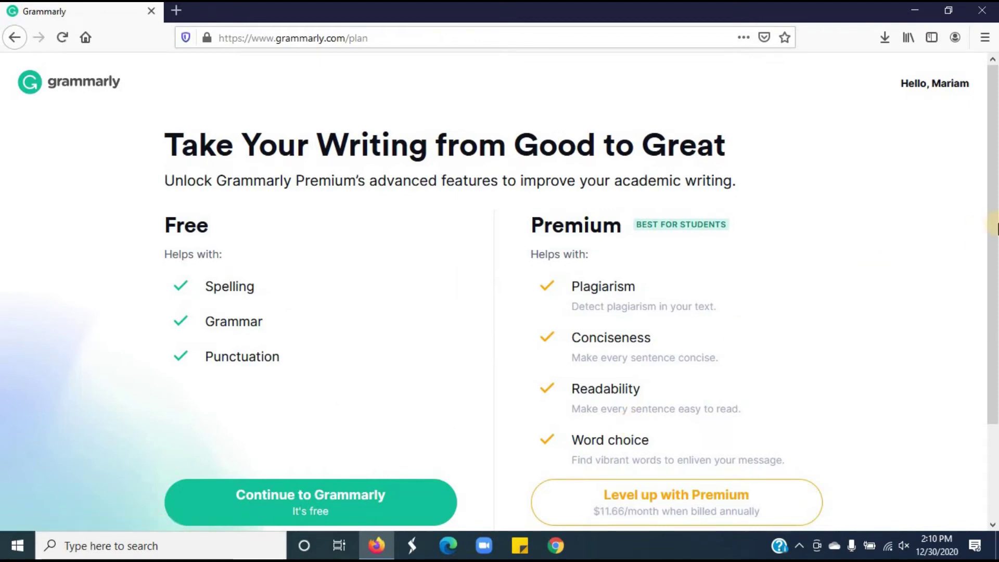
Continue on the free plan and skip the tour to view the Demo document's 10 suggestions
scroll(430, 401, down, 2)
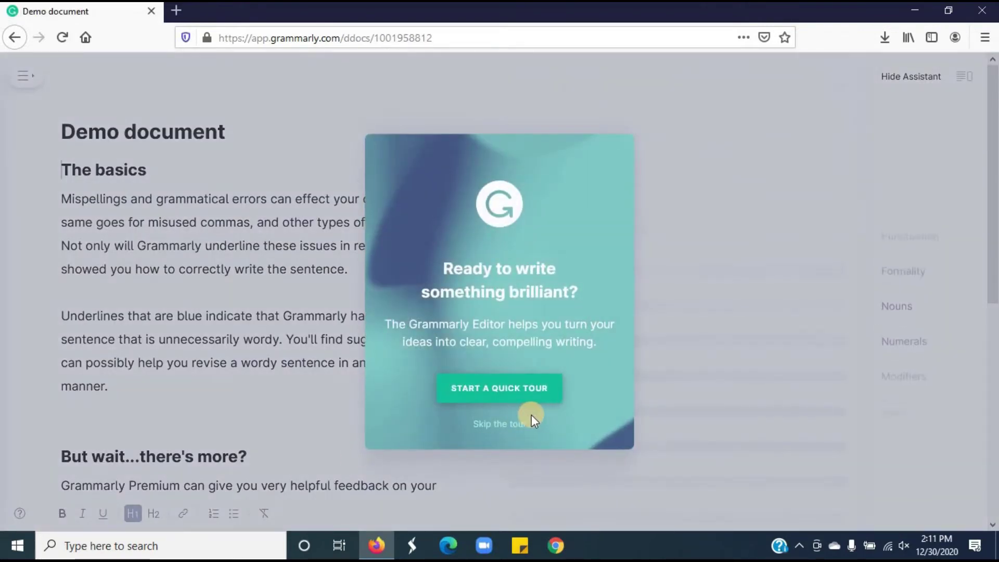
click(510, 420)
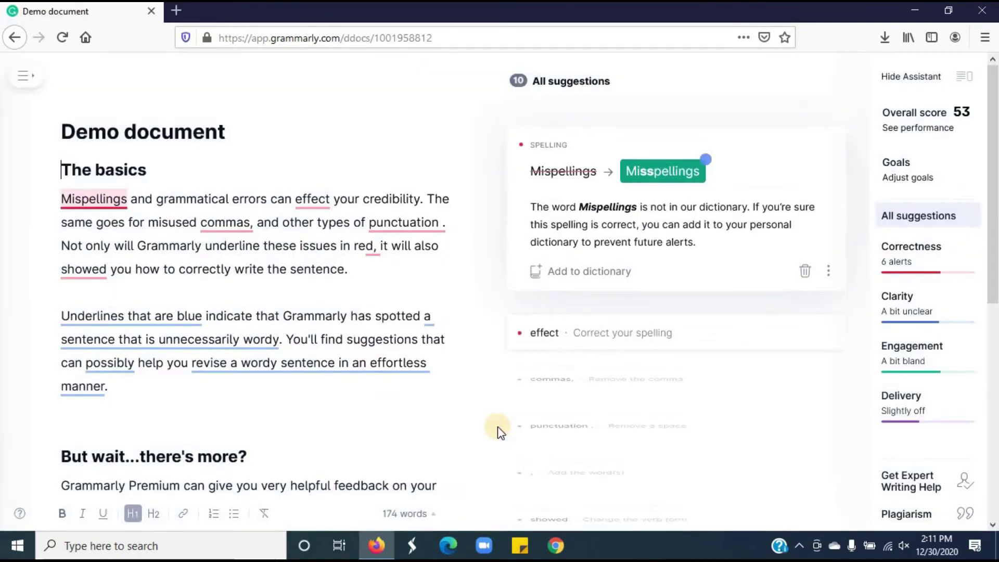
drag(995, 229, 988, 15)
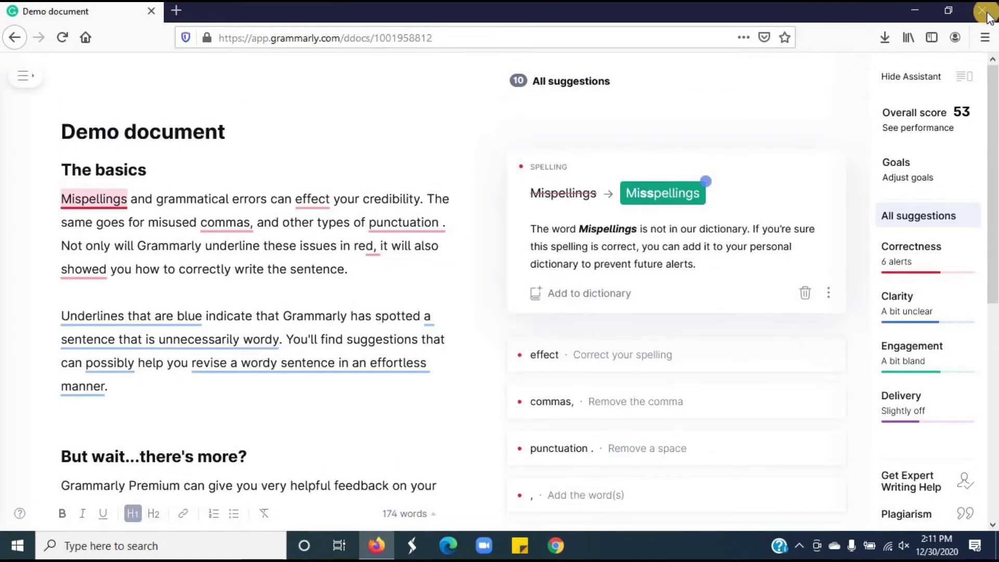
Go to My Grammarly, dismiss the extension promotion, and open the Apps list
click(23, 84)
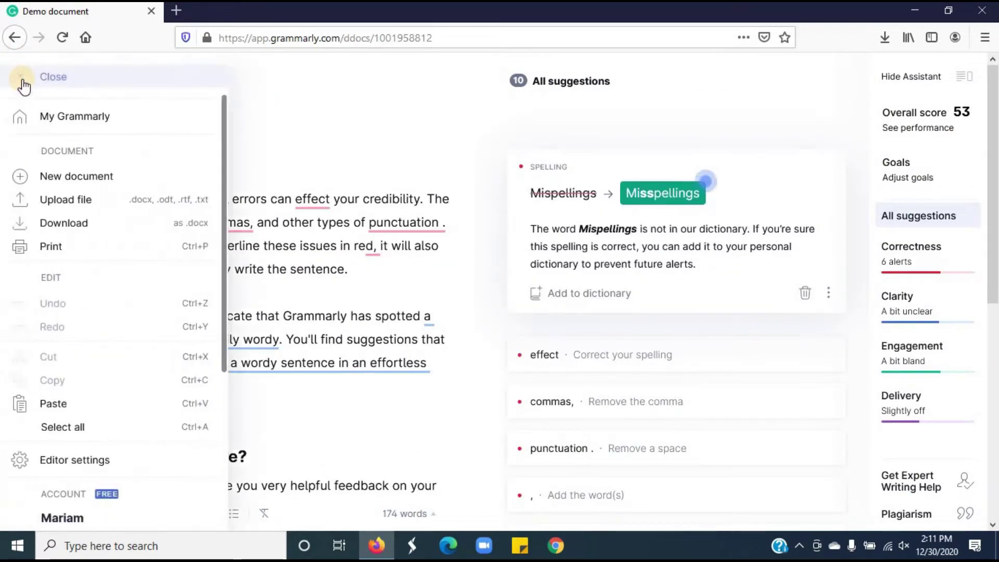
click(42, 118)
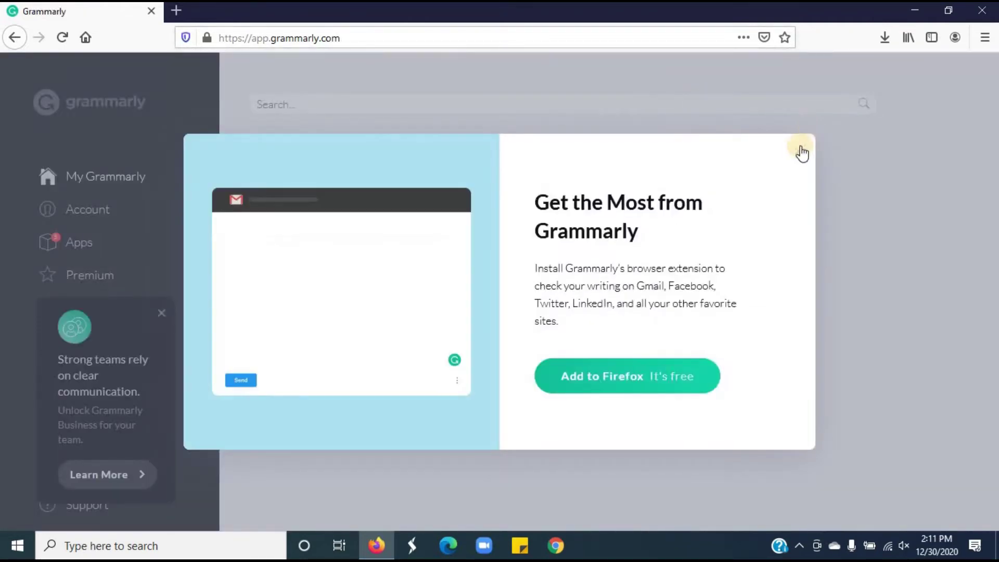
click(798, 155)
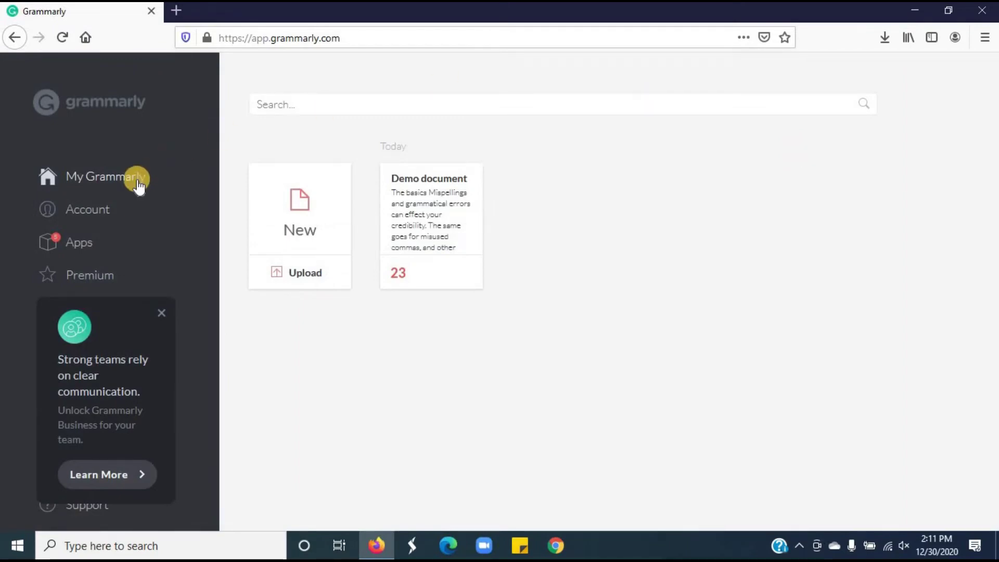
click(14, 37)
click(92, 242)
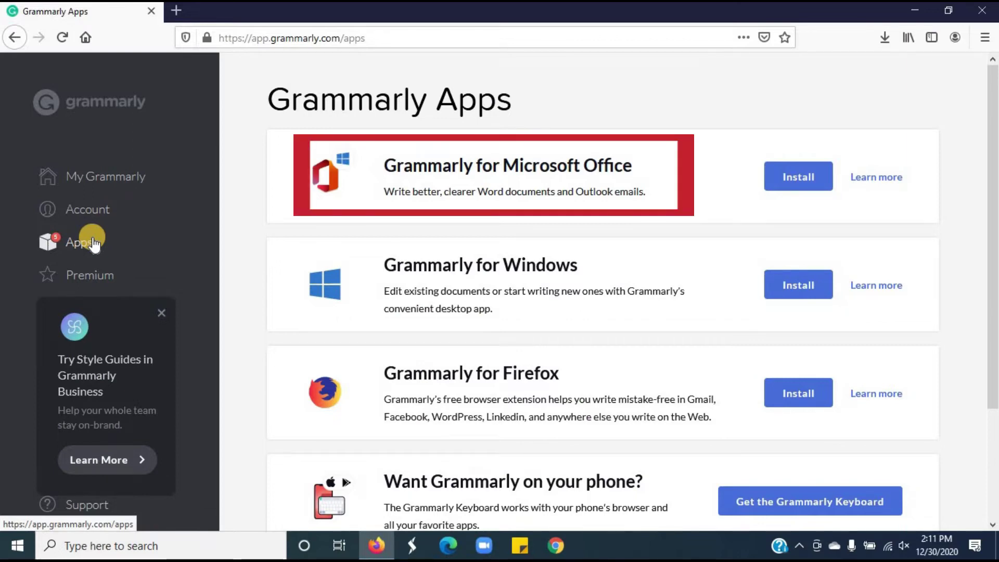
Download GrammarlyAddInSetup.exe for Microsoft Office and open its Downloads folder
click(790, 180)
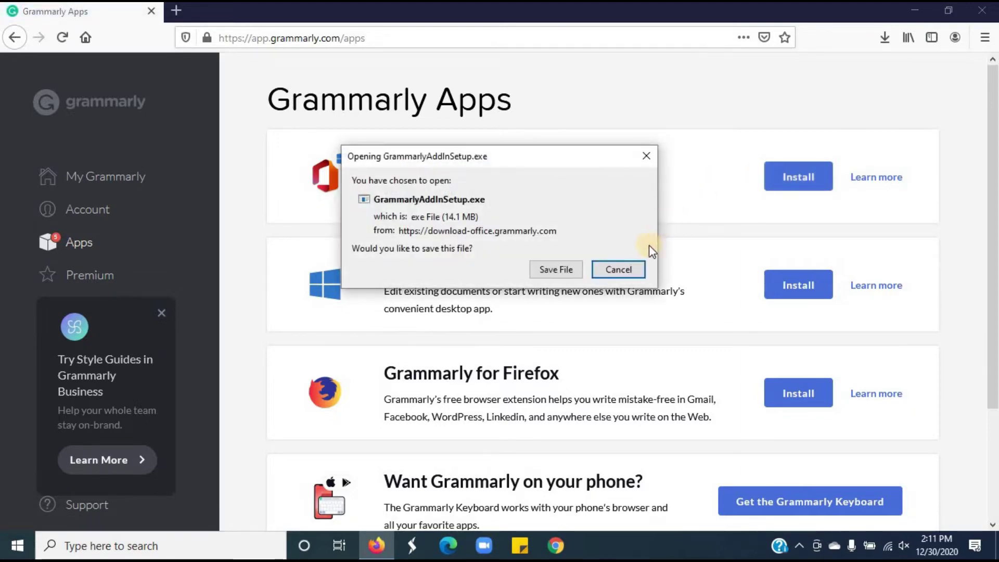
click(555, 270)
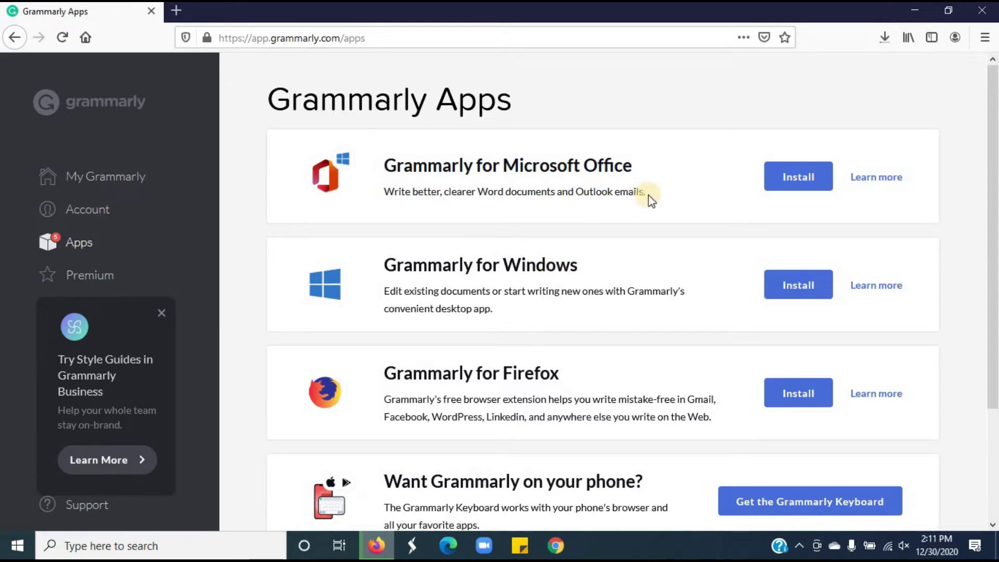
click(885, 38)
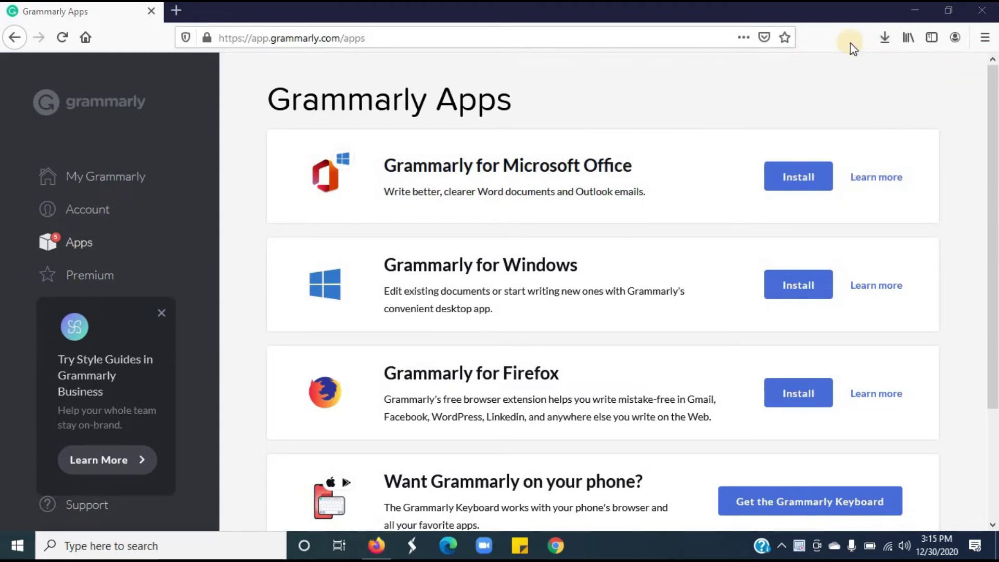
click(884, 37)
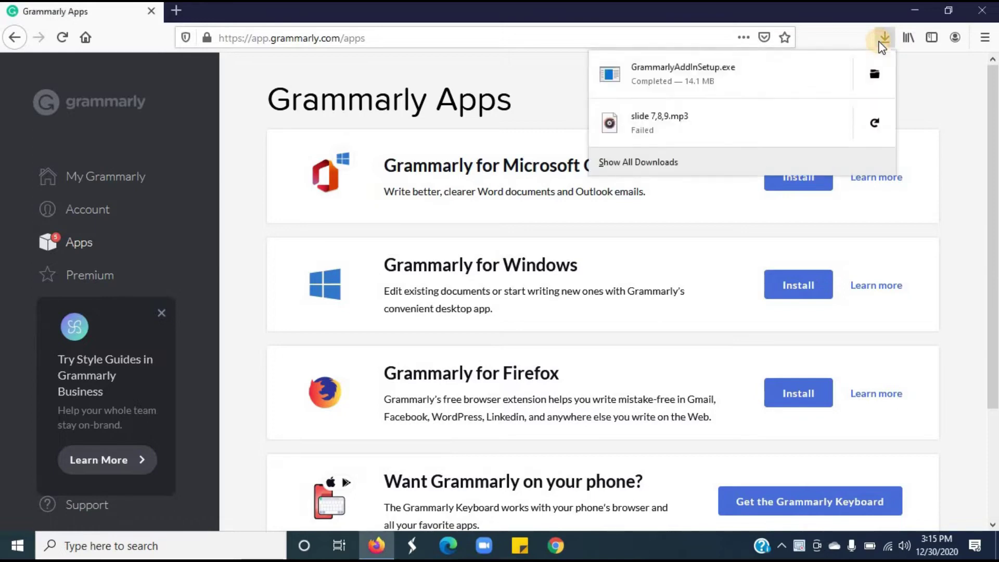
click(882, 68)
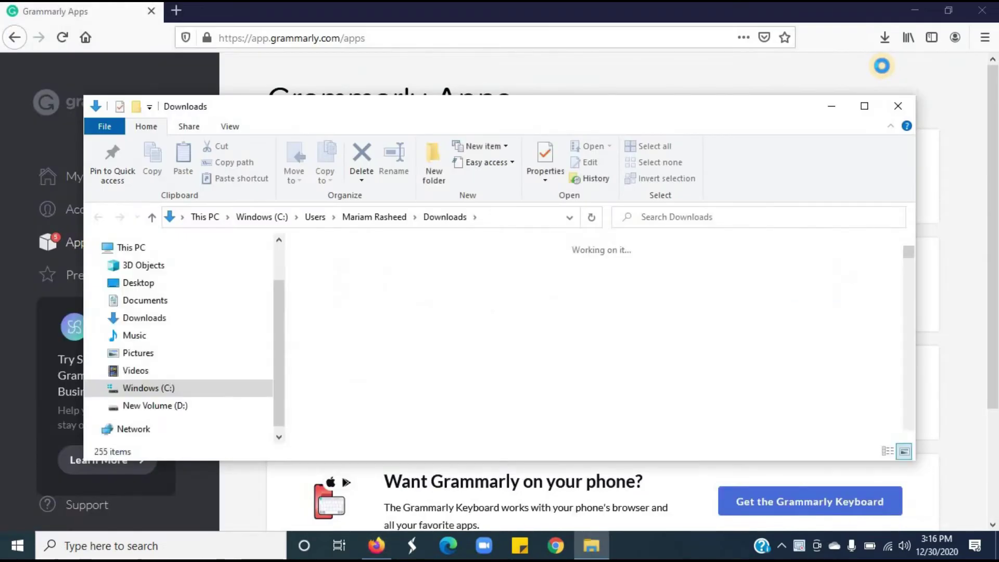
Run GrammarlyAddInSetup to install Grammarly for Word and Outlook, closing the Downloads window
double_click(317, 301)
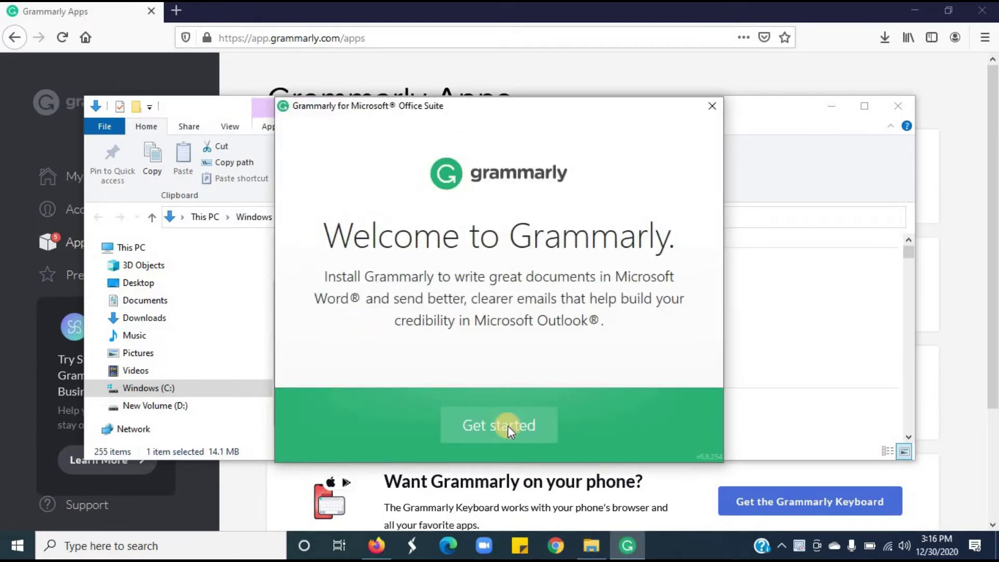
click(508, 427)
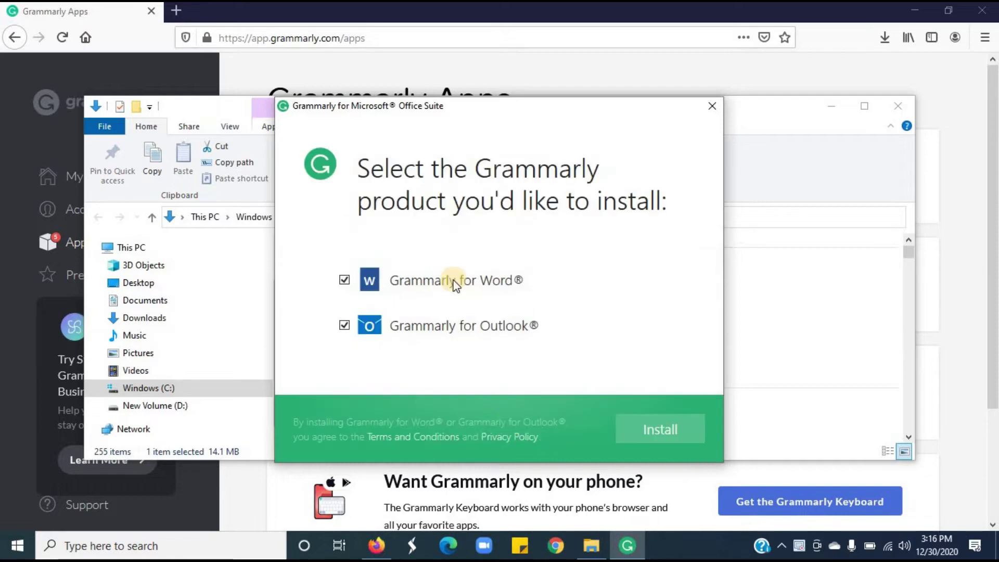
click(642, 422)
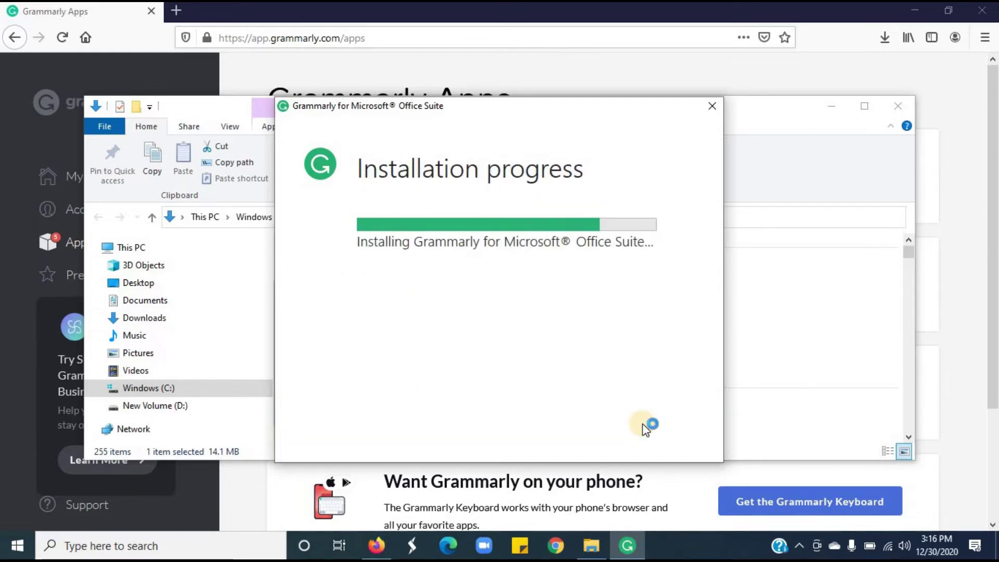
click(899, 107)
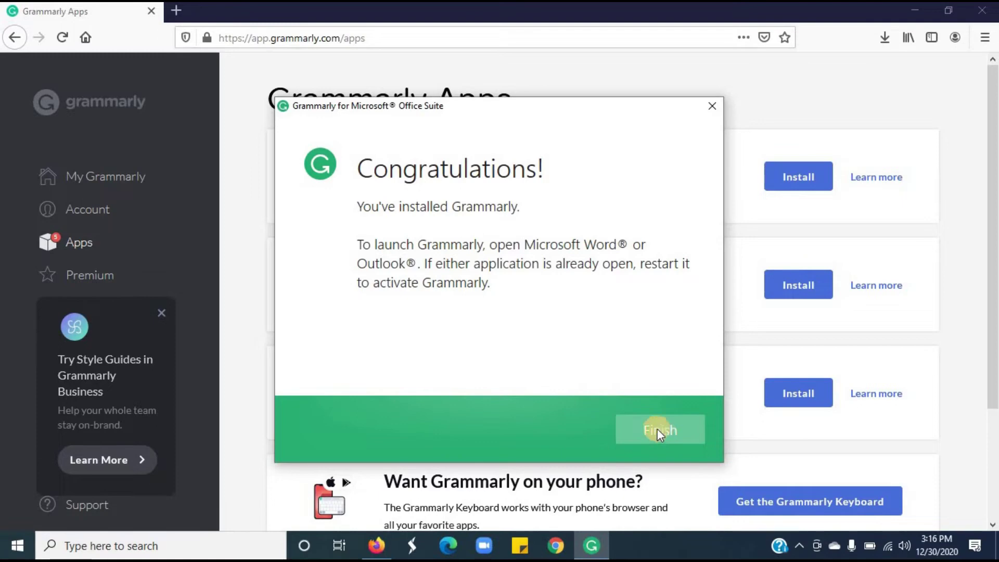
click(628, 421)
key(super)
Launch Word 2016, dismiss the activation prompt, and start a maximized blank document
text(micro)
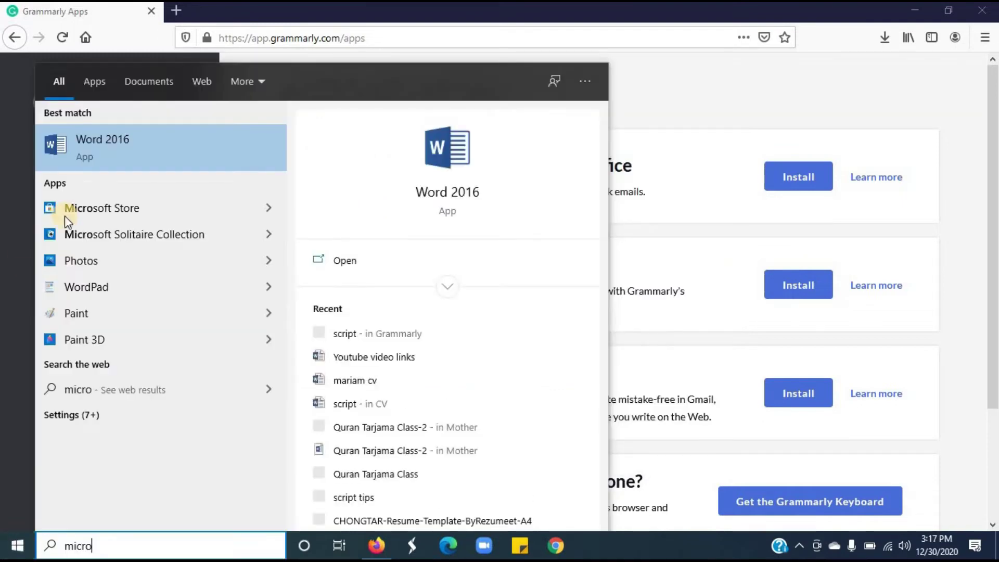
click(136, 166)
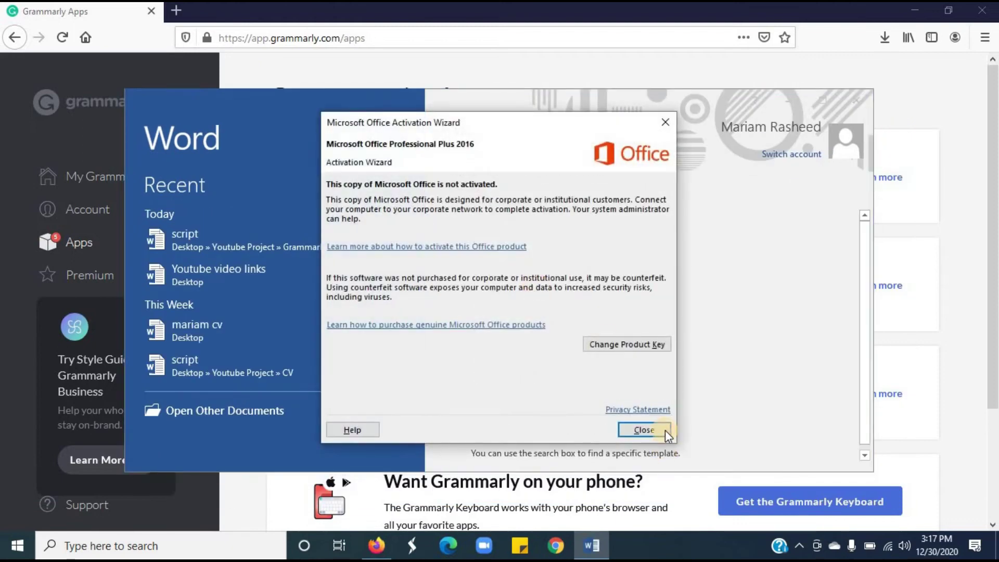
click(662, 429)
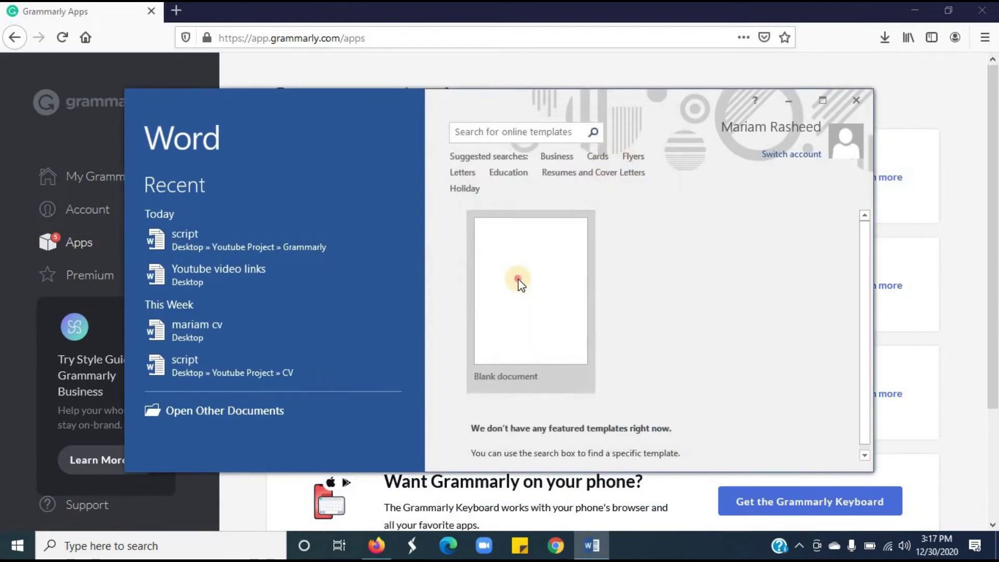
click(519, 281)
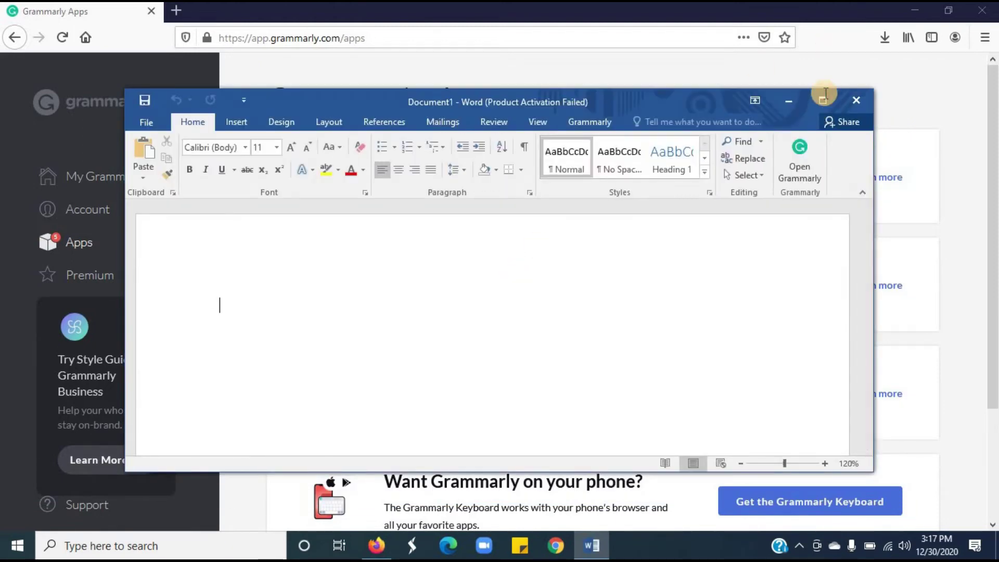
click(824, 98)
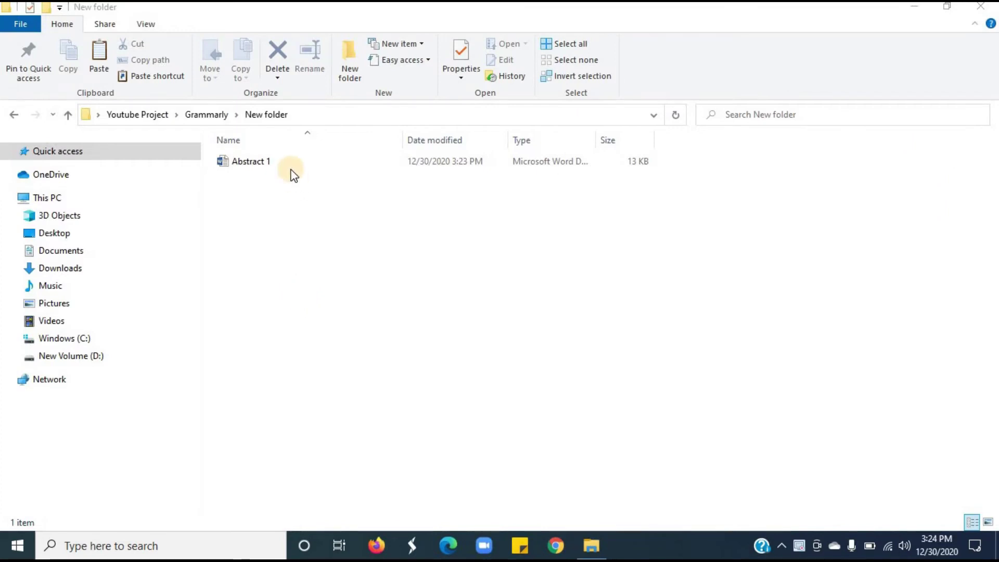
Open Abstract 1 from the Youtube Project > Grammarly > New folder
double_click(292, 166)
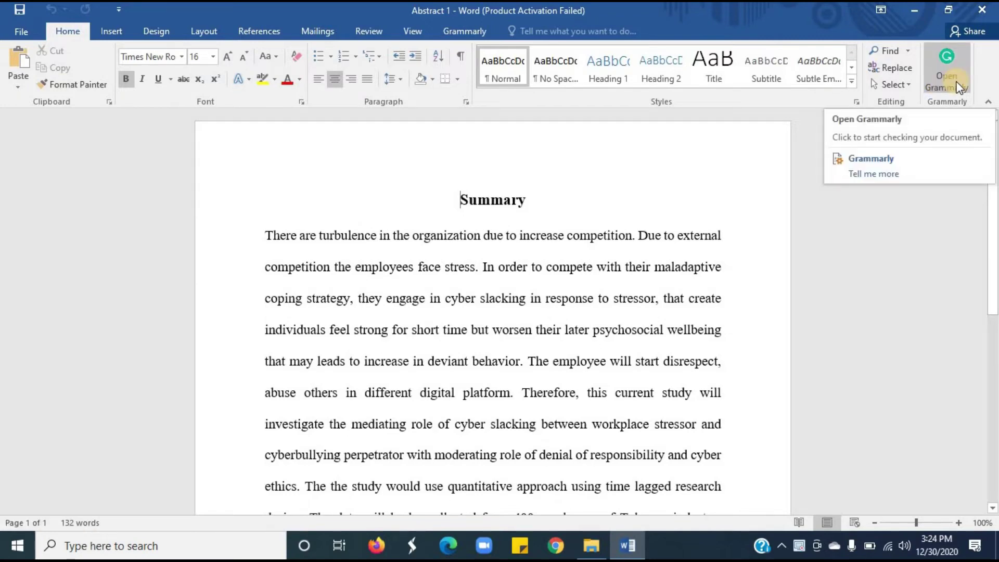
Open the Grammarly pane on Word's Home tab and log in to the Grammarly account
click(959, 87)
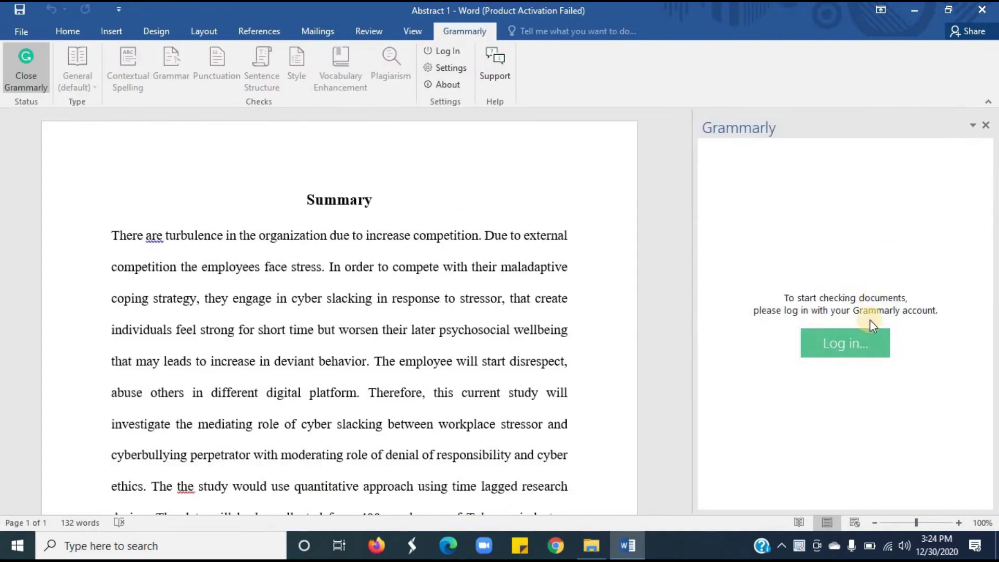
click(867, 341)
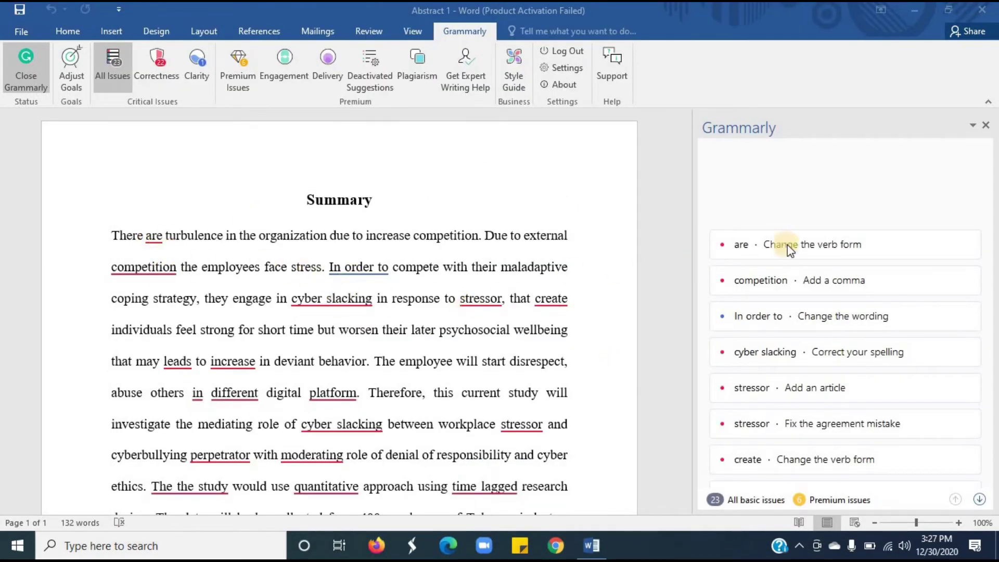
Accept Grammarly's fixes: 'are' to 'is', a comma after 'competition', 'In order to' to 'To'
click(809, 251)
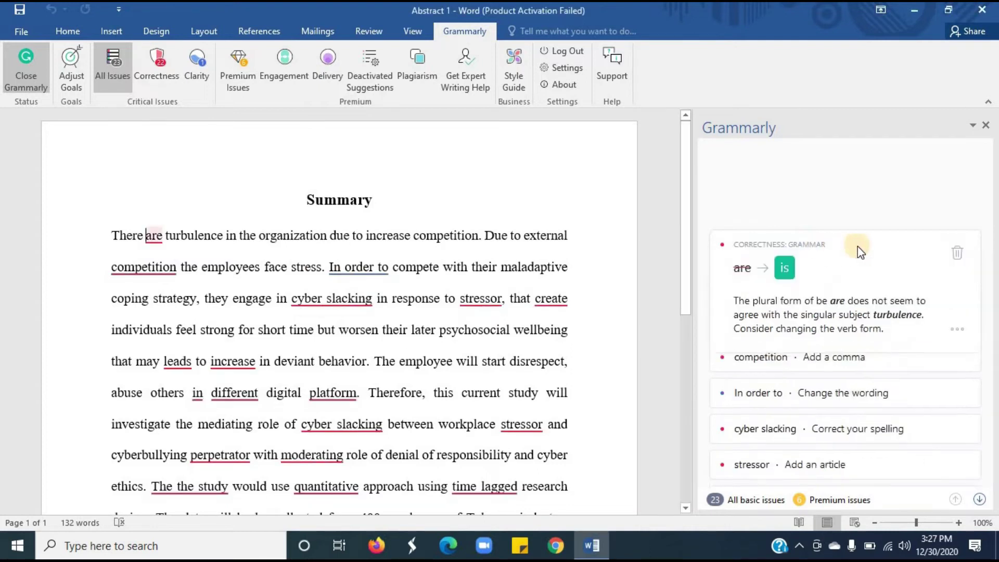
click(782, 276)
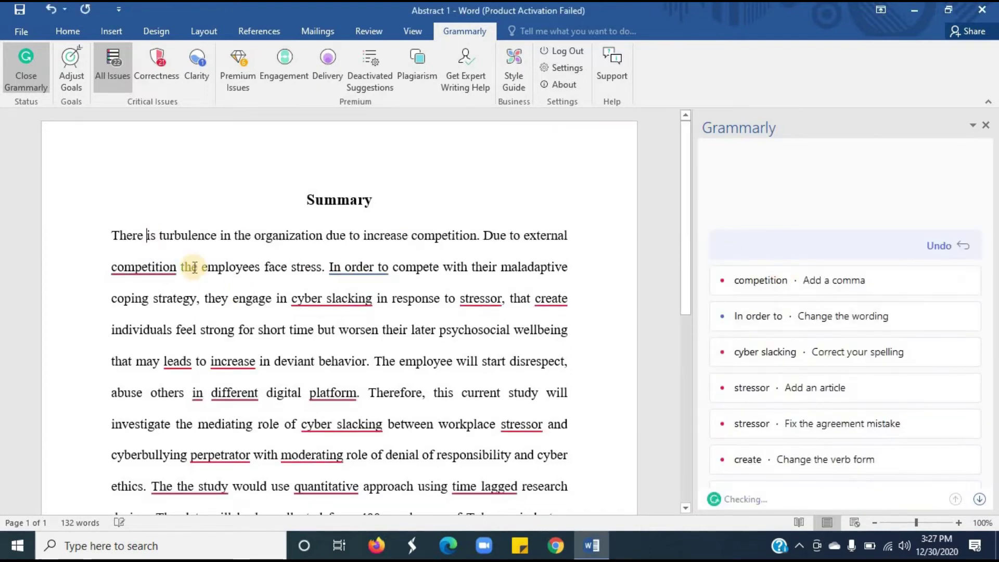
click(149, 267)
click(769, 297)
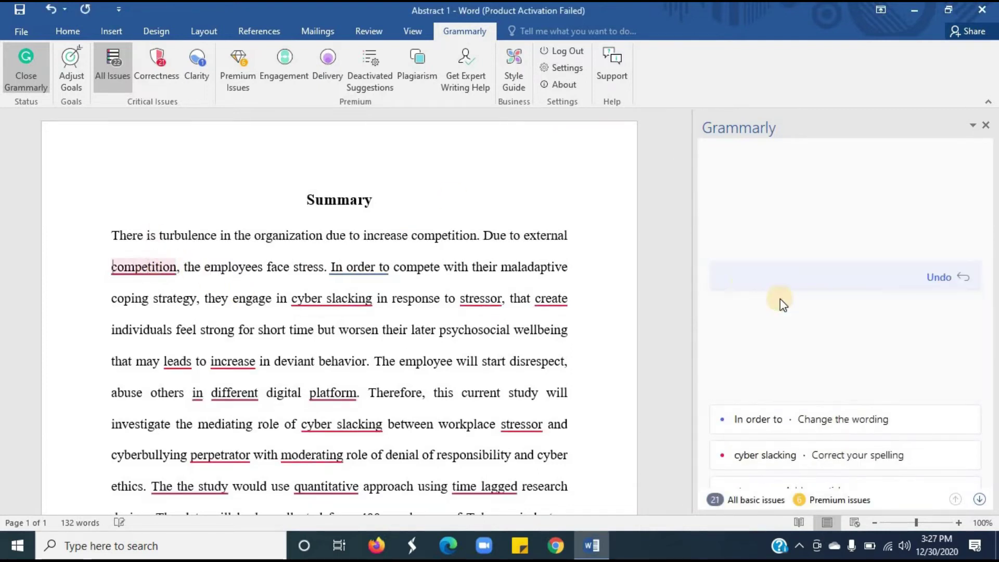
click(369, 267)
click(830, 300)
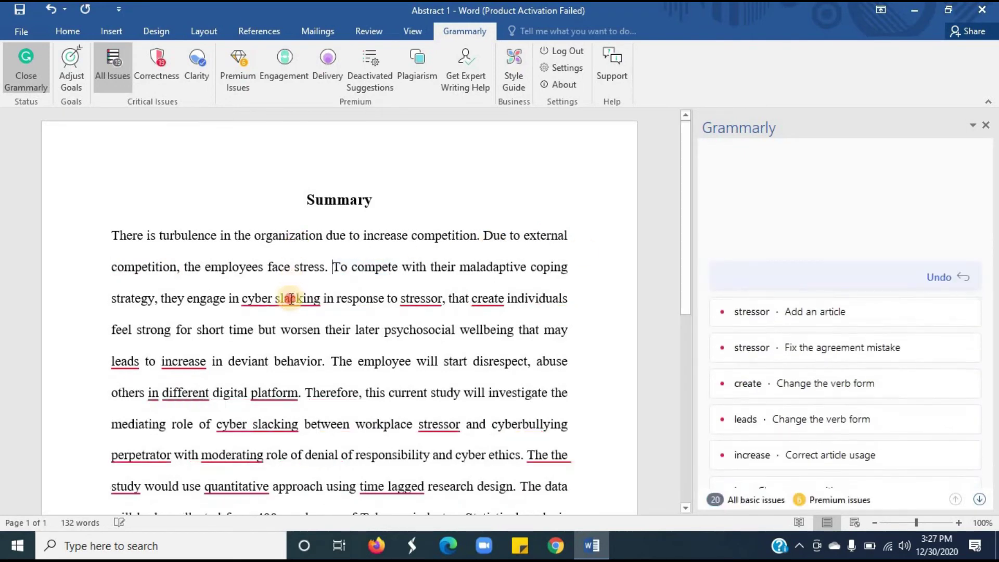
Correct 'cyber slacking' to 'cyberslacking', 'stressor' to 'a stressor', and 'create' to 'creates'
click(290, 299)
click(857, 332)
click(422, 299)
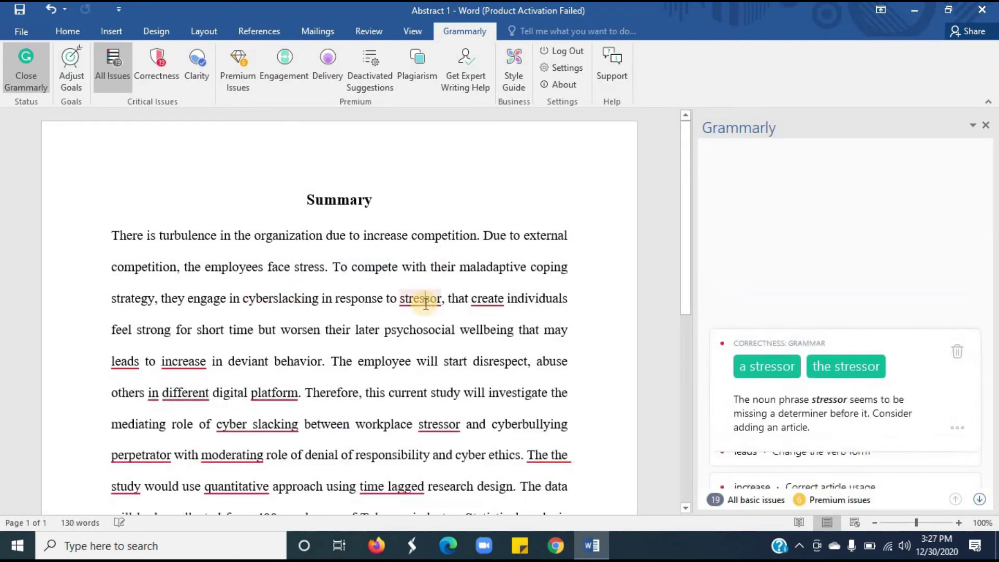
click(778, 338)
click(549, 298)
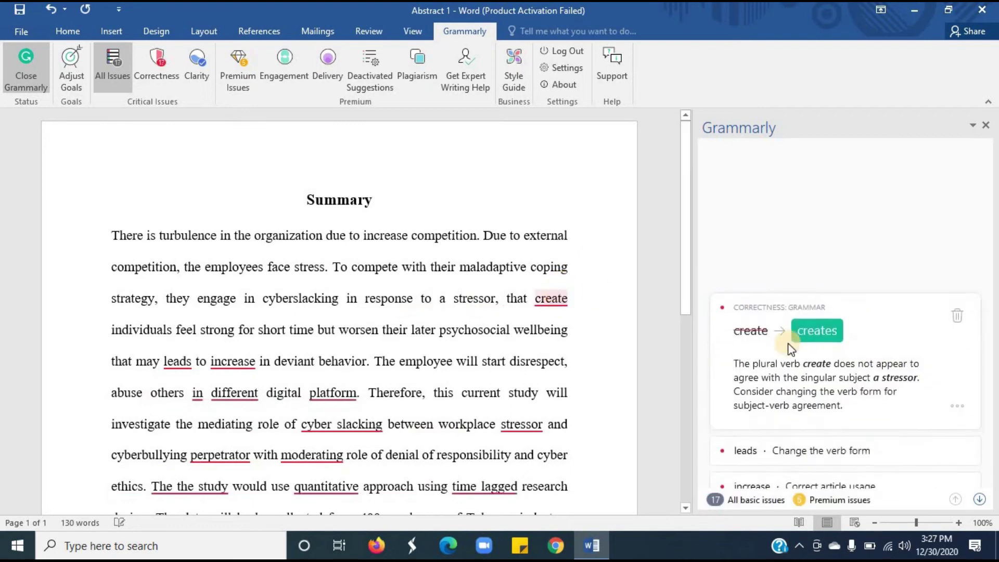
click(824, 333)
Change 'leads' to 'lead', 'worsen' to 'worsens', and 'increase' to 'an increase'
click(173, 361)
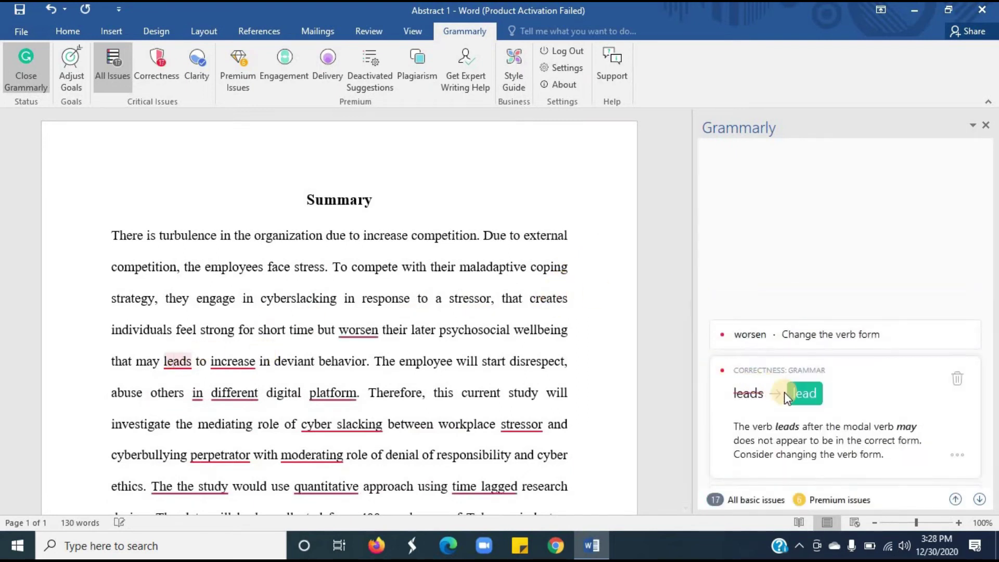
click(801, 398)
click(340, 329)
click(822, 361)
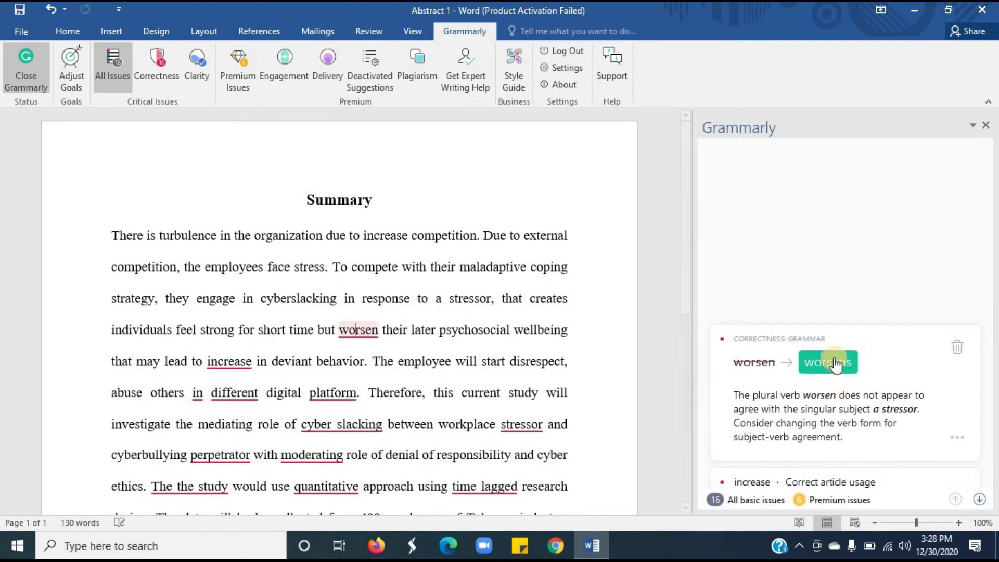
click(225, 361)
click(768, 393)
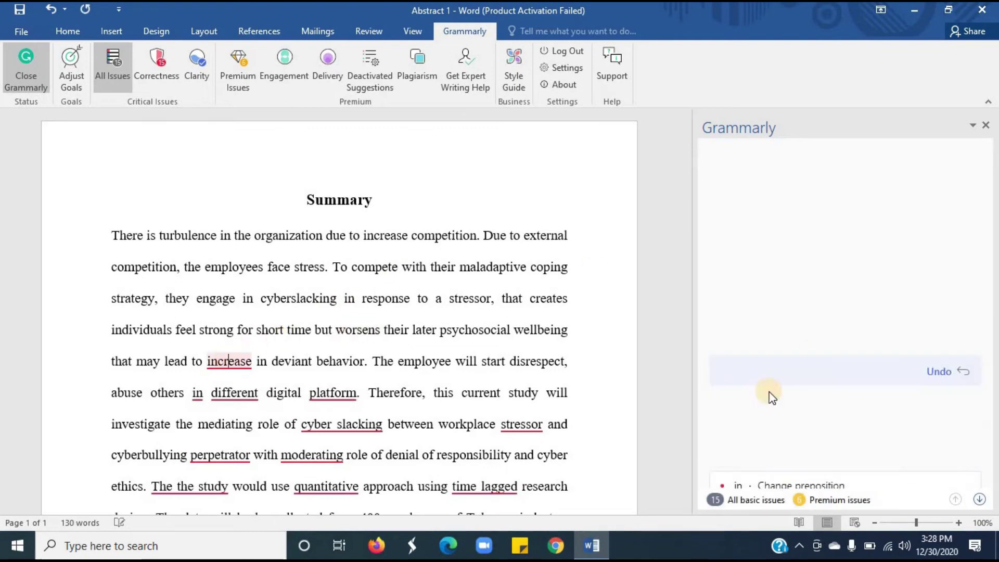
Change the preposition 'in' to 'on' and bring up article options for 'different digital platform'
click(198, 396)
click(778, 410)
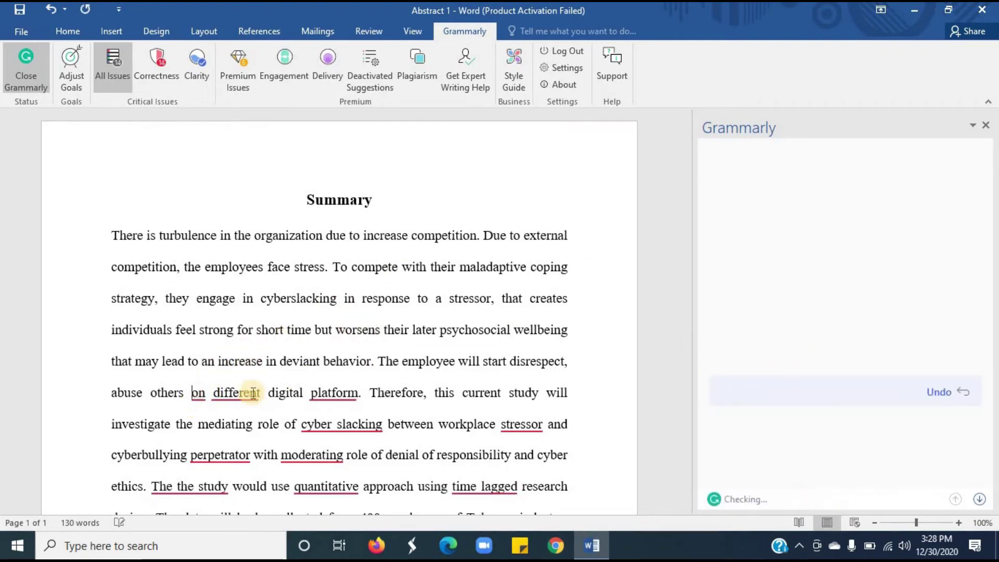
click(243, 393)
click(815, 411)
Accept 'the different', 'platforms', and join 'cyber slacking' into 'cyberslacking'
click(815, 411)
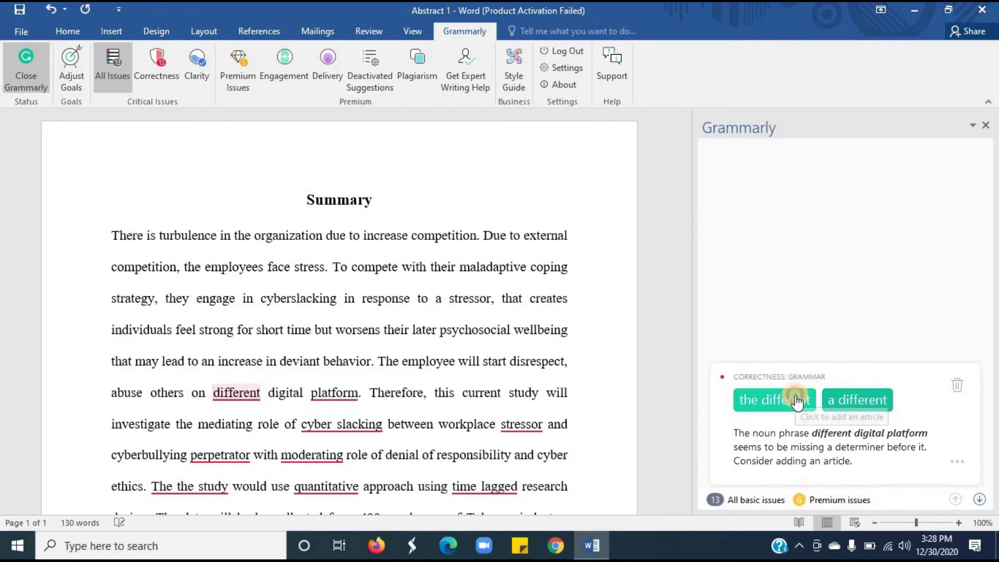
click(796, 416)
click(353, 391)
click(838, 411)
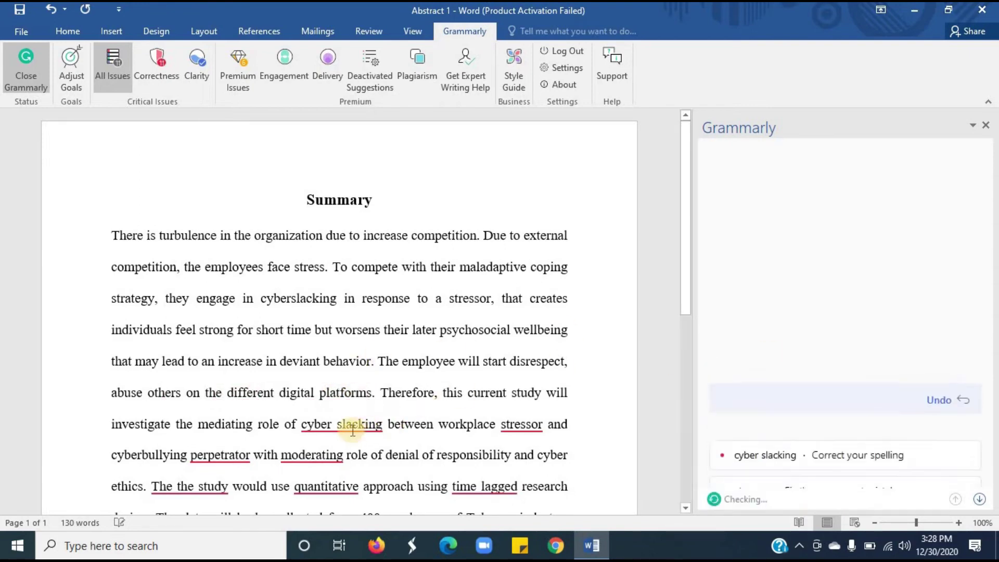
click(352, 423)
click(877, 422)
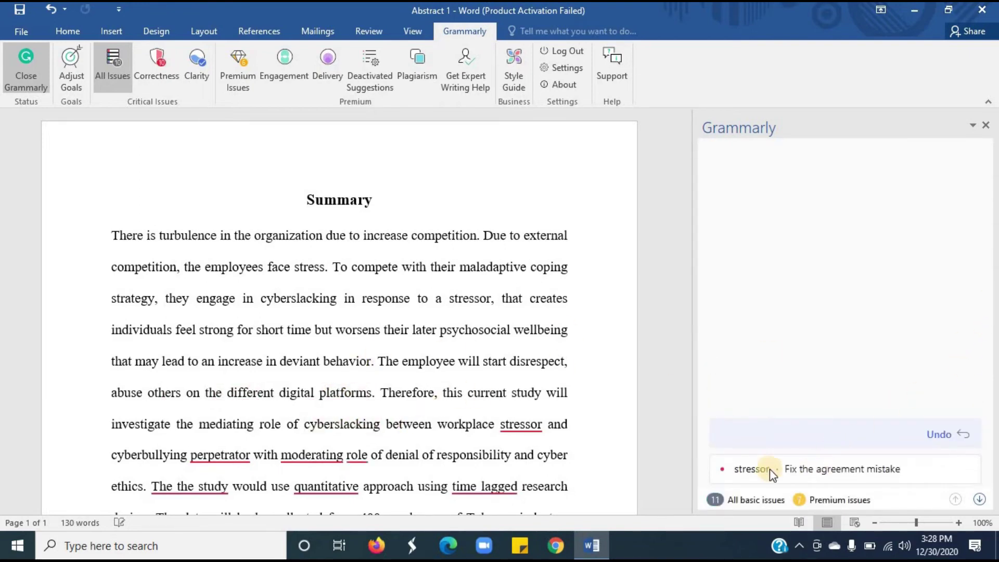
Change to 'stressors' and 'perpetrators', and insert 'the' before 'moderating'
click(744, 469)
click(825, 414)
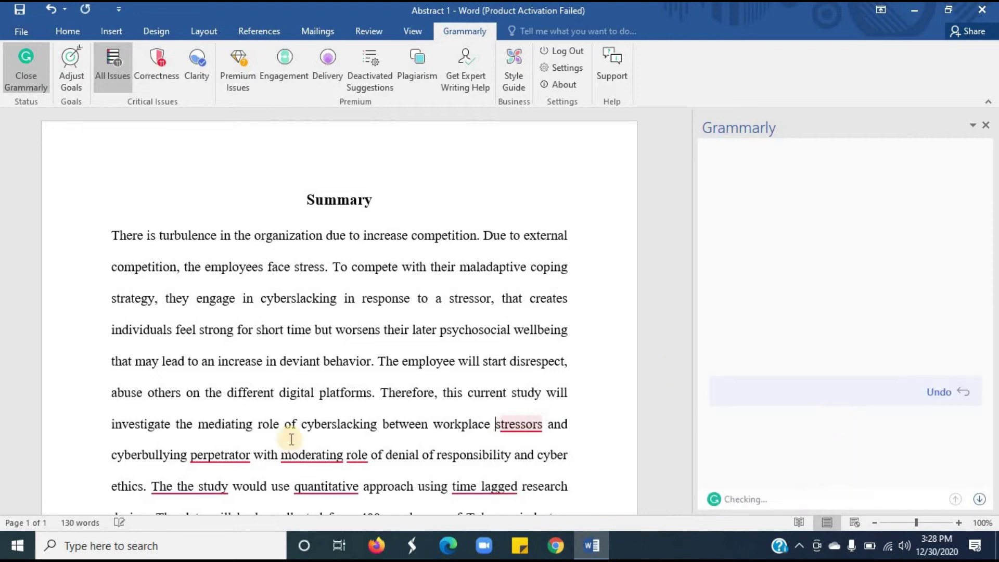
click(229, 463)
click(874, 414)
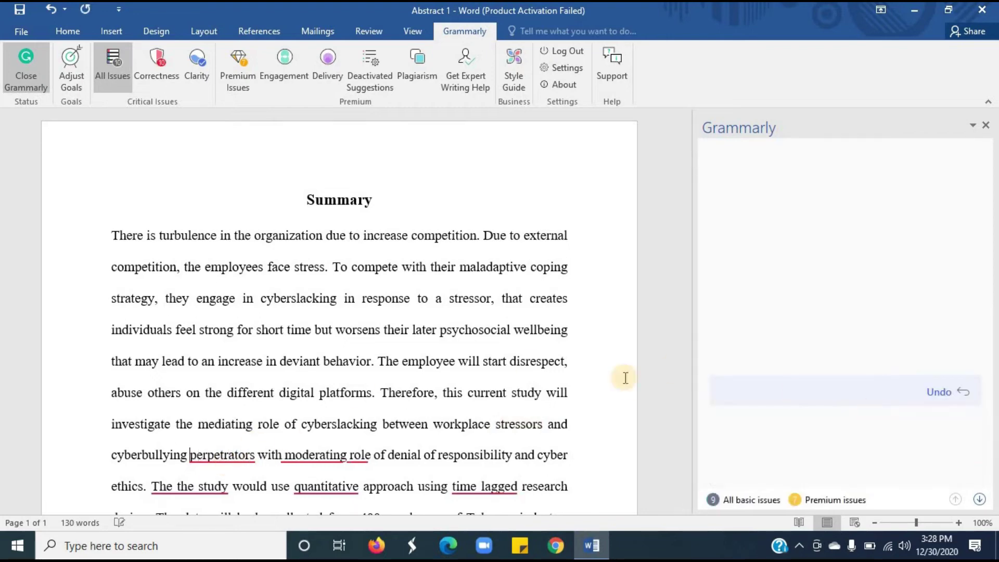
click(319, 452)
click(760, 369)
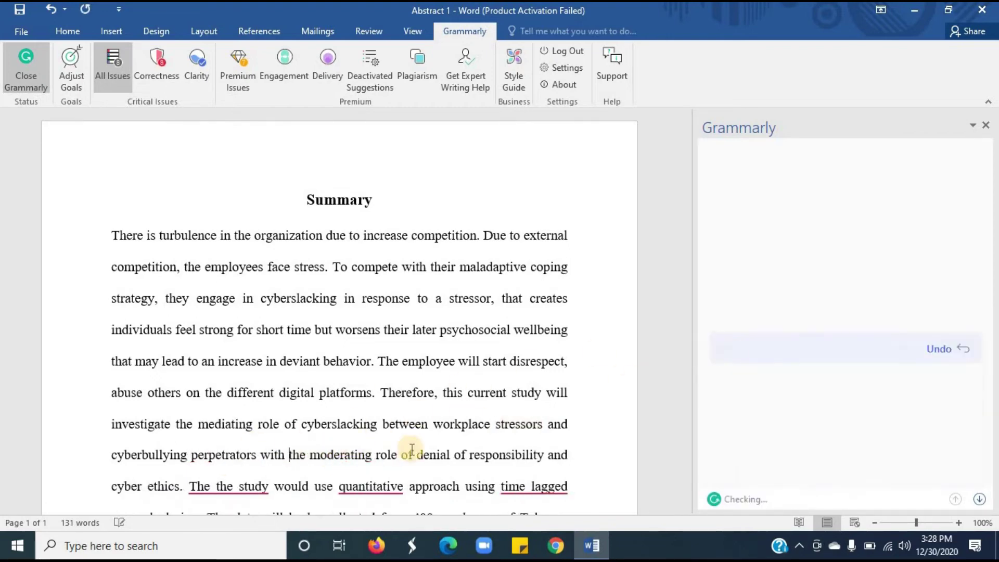
Remove the doubled 'the', add 'a' before 'quantitative', and hyphenate 'time-lagged'
click(241, 486)
click(758, 413)
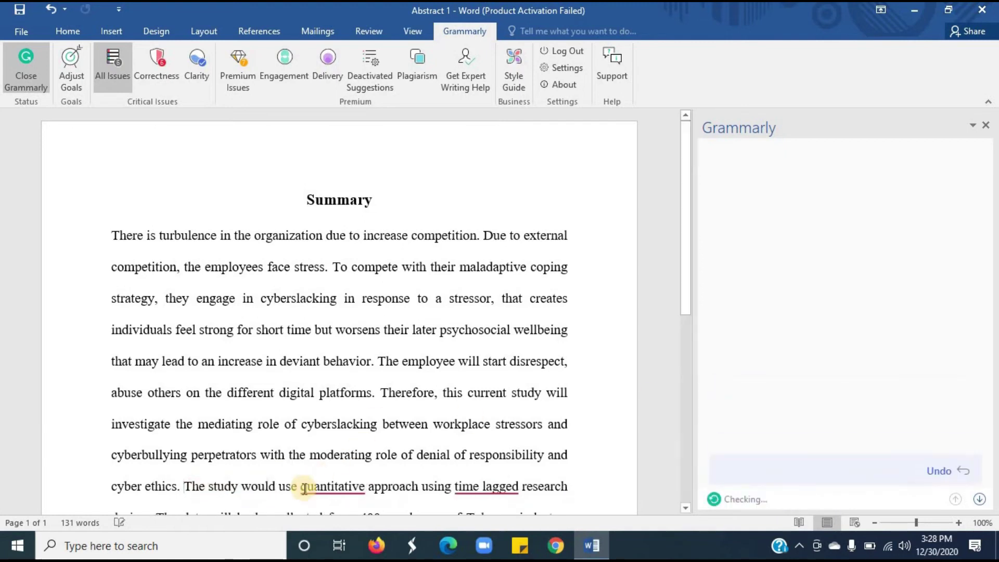
click(336, 484)
click(760, 414)
click(479, 487)
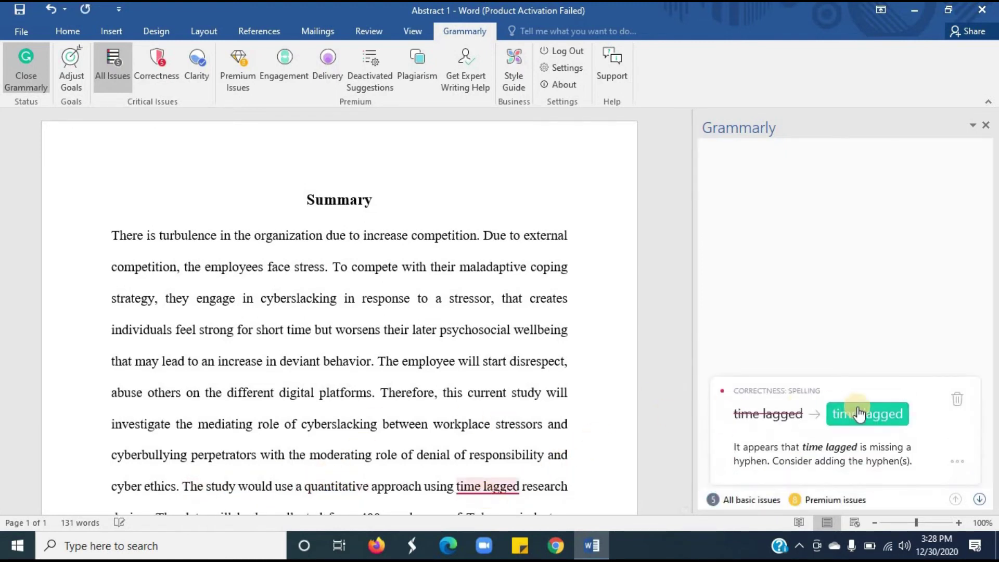
click(859, 415)
Further down, insert 'a' before 'time-lagged' and remove the repeated 'be'
scroll(687, 312, down, 2)
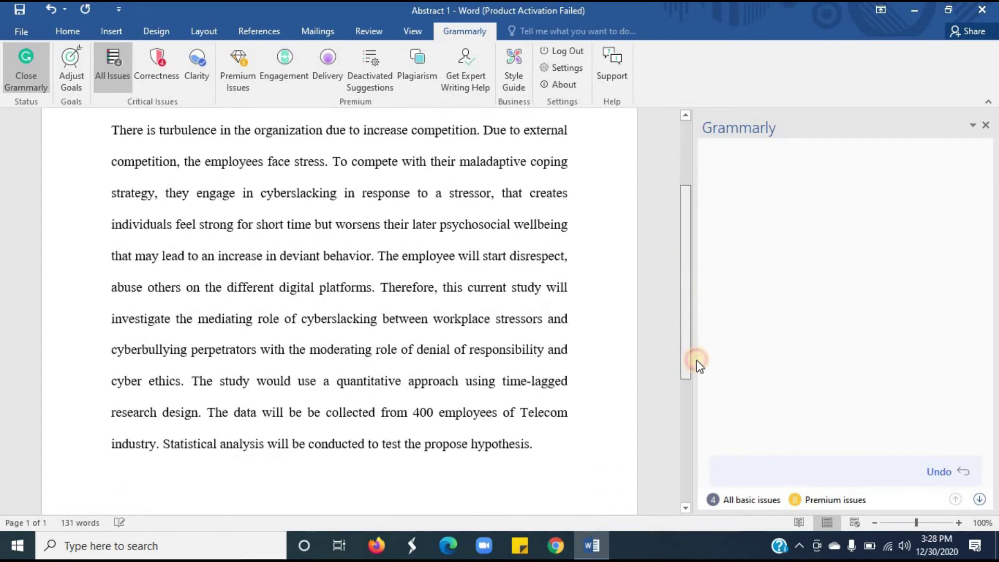
scroll(695, 362, down, 2)
click(538, 253)
click(773, 290)
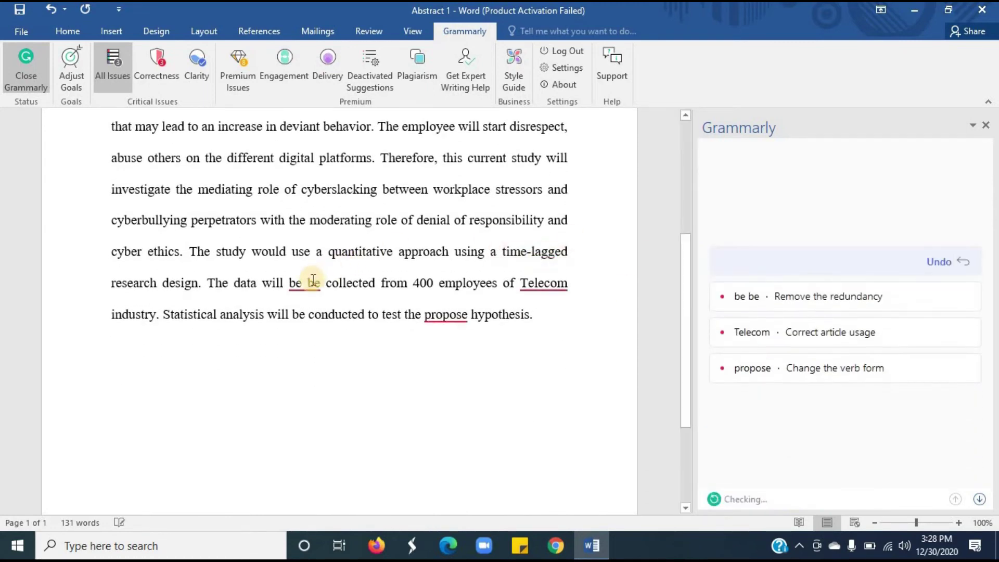
click(313, 280)
click(757, 312)
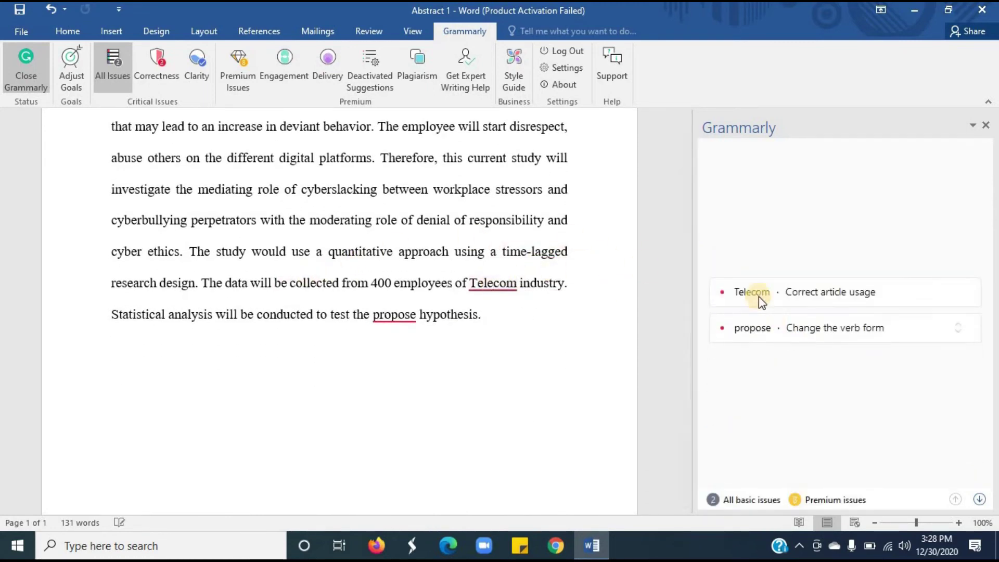
Accept 'proposed' for 'propose' and insert 'the' before 'Telecom'
click(756, 293)
click(394, 314)
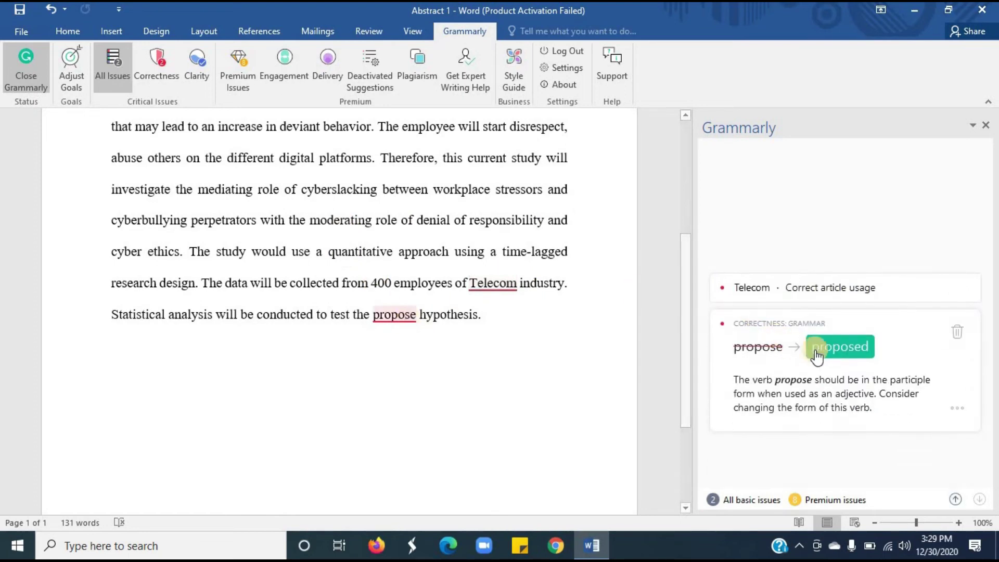
click(816, 355)
click(783, 314)
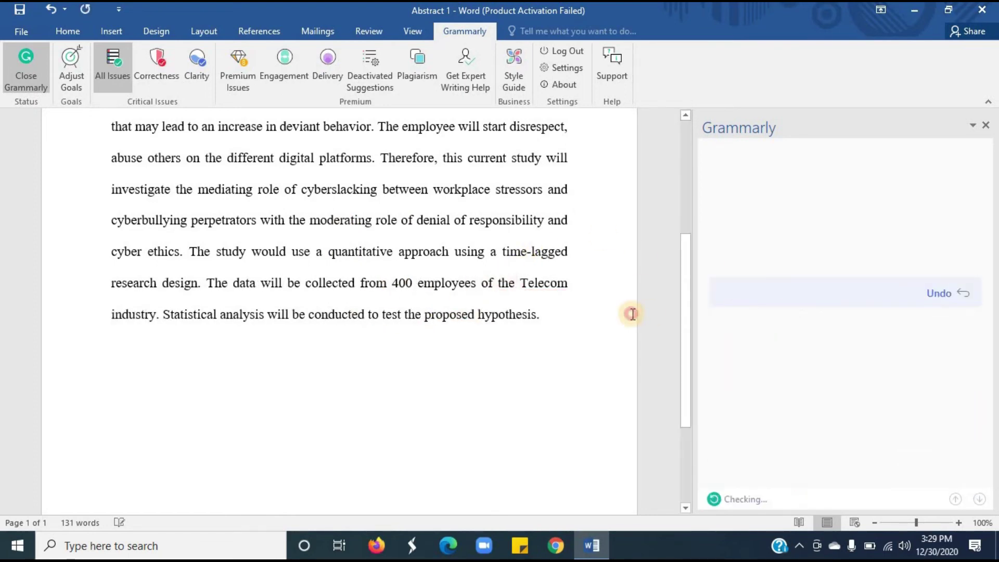
click(632, 314)
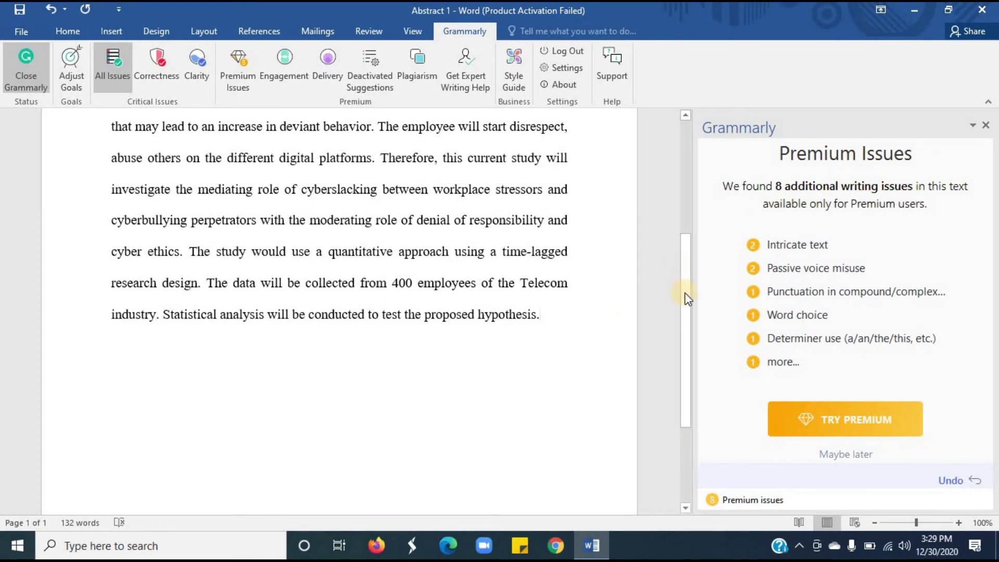
Scroll back up to the top of the Grammarly results
scroll(684, 291, up, 5)
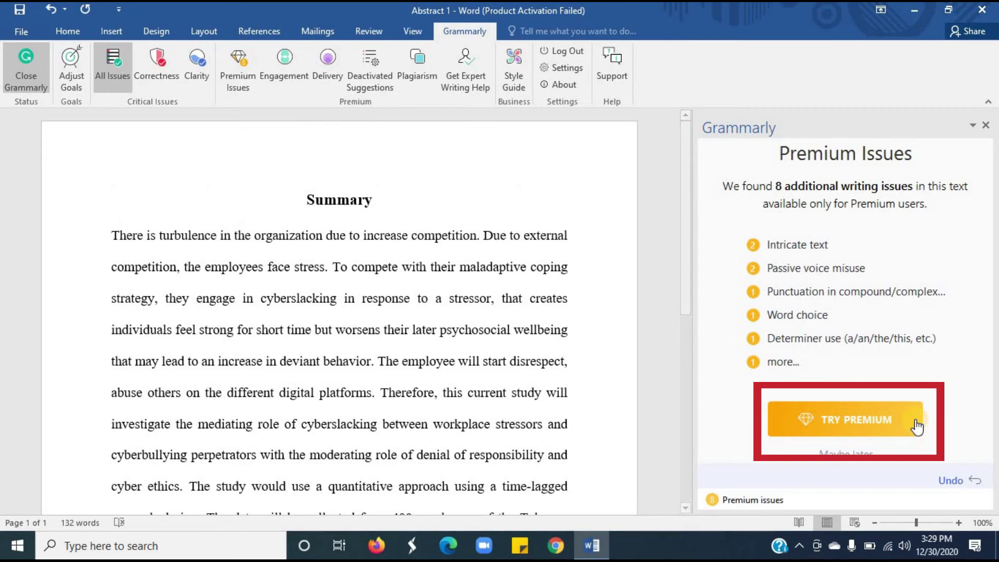
Close the Grammarly pane, scroll through the corrected Abstract 1, and save it
click(985, 125)
scroll(993, 171, down, 2)
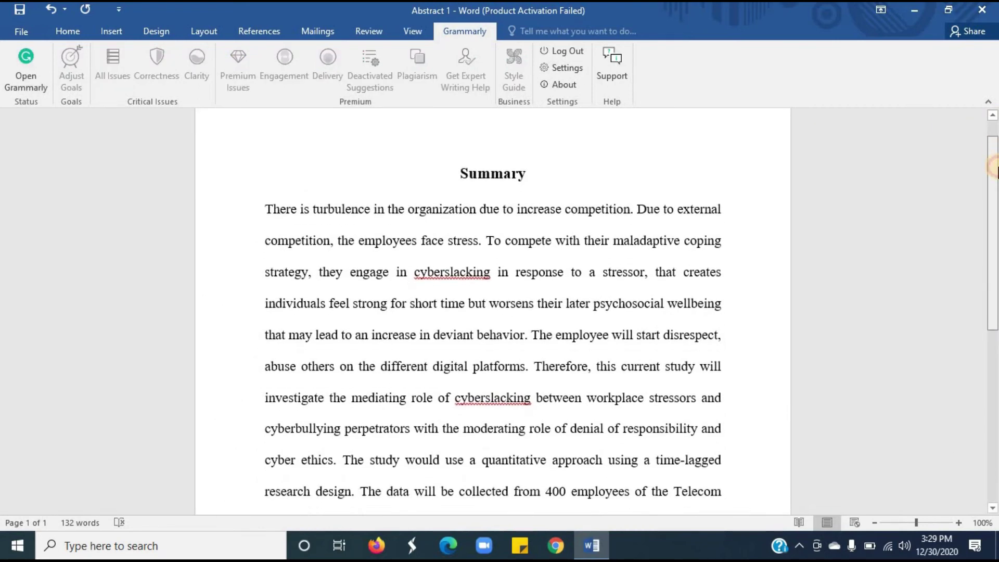
drag(993, 174, 994, 148)
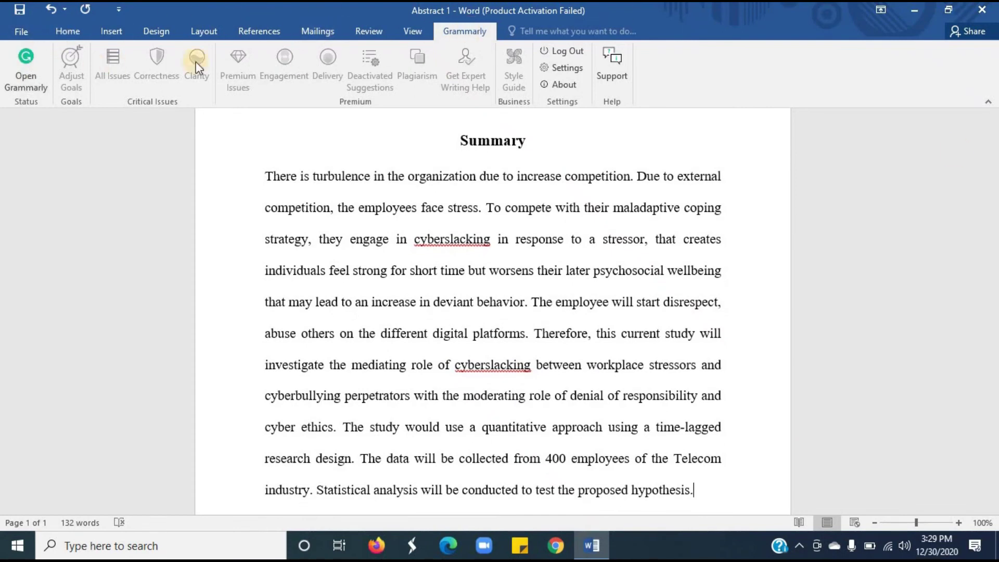
click(28, 14)
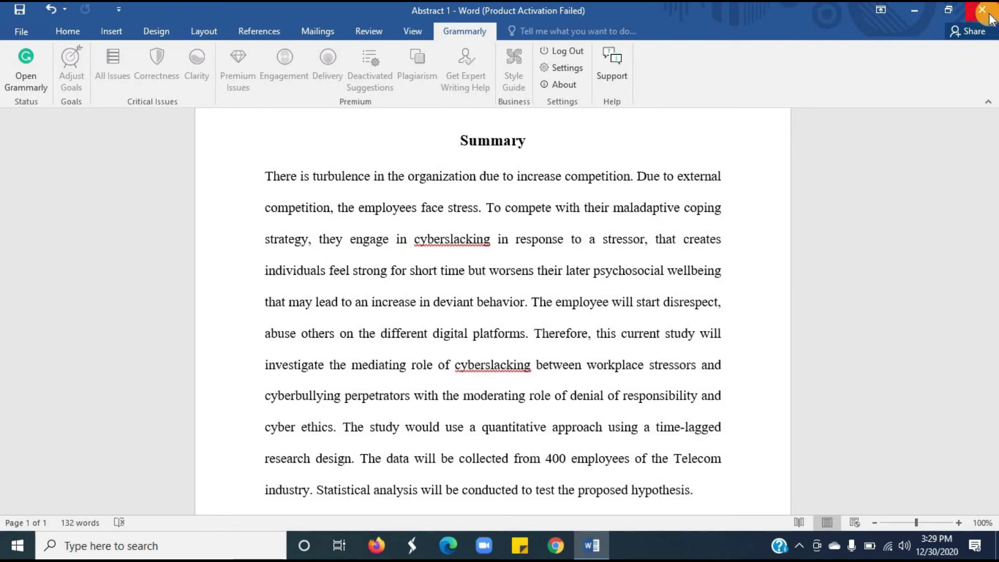